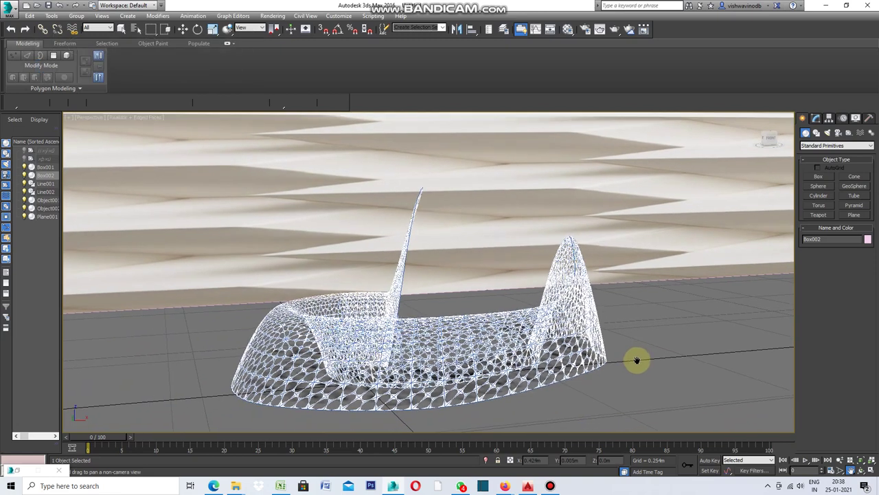
Zoom and pan the Top view to frame the existing lattice shells.
scroll(609, 382, up, 3)
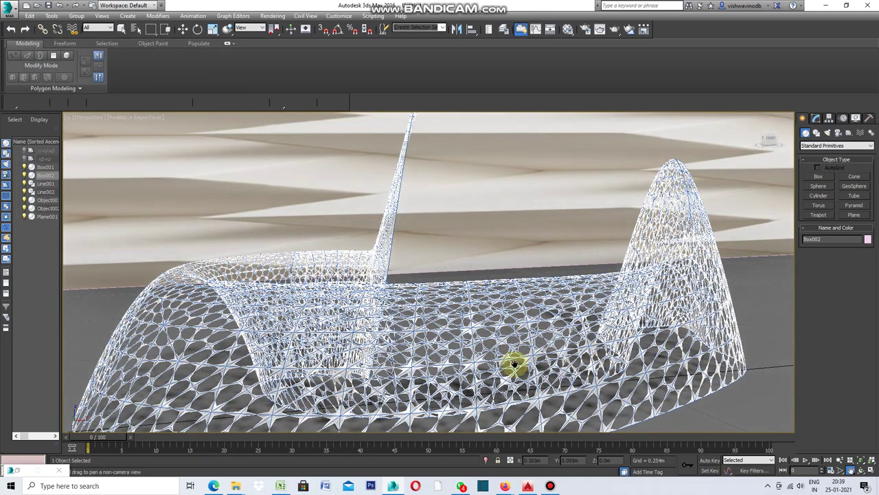
middle_drag(514, 364, 510, 335)
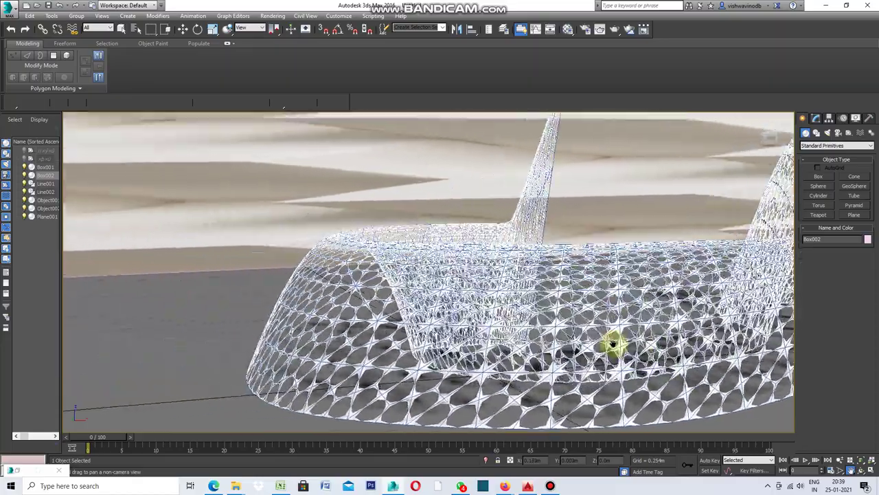
scroll(640, 349, down, 5)
scroll(520, 340, up, 5)
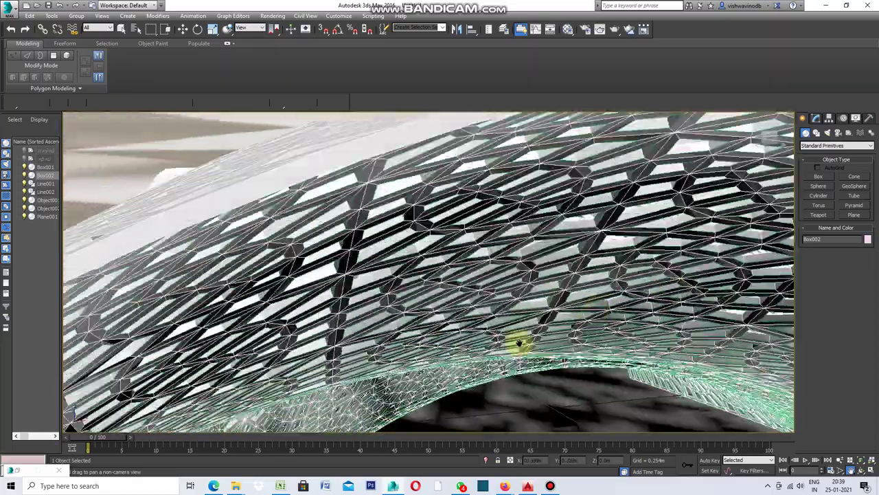
scroll(517, 343, down, 2)
scroll(514, 340, down, 2)
scroll(511, 335, down, 2)
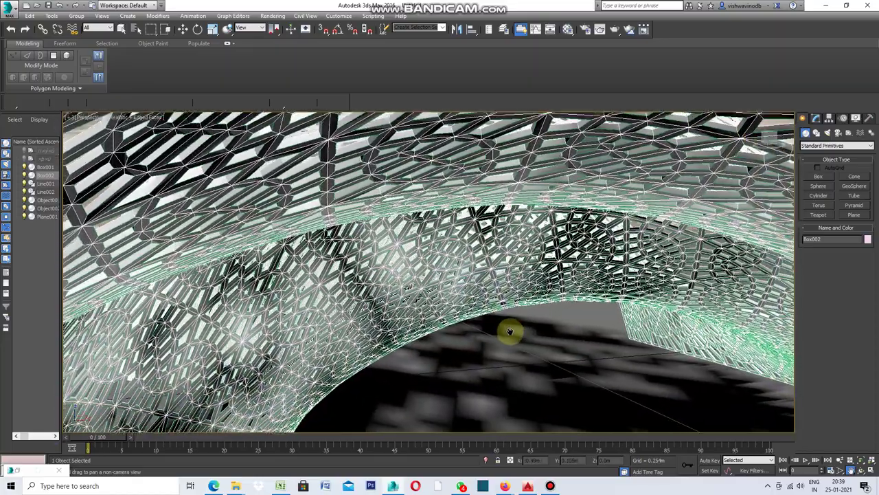
scroll(459, 354, down, 2)
scroll(465, 342, down, 2)
scroll(465, 337, down, 2)
scroll(465, 334, down, 2)
mouse_move(450, 330)
middle_down()
mouse_move(400, 329)
mouse_move(364, 363)
mouse_move(338, 319)
mouse_move(395, 361)
mouse_move(444, 369)
mouse_move(485, 357)
mouse_move(490, 340)
mouse_move(477, 324)
mouse_move(450, 304)
mouse_move(425, 304)
middle_up()
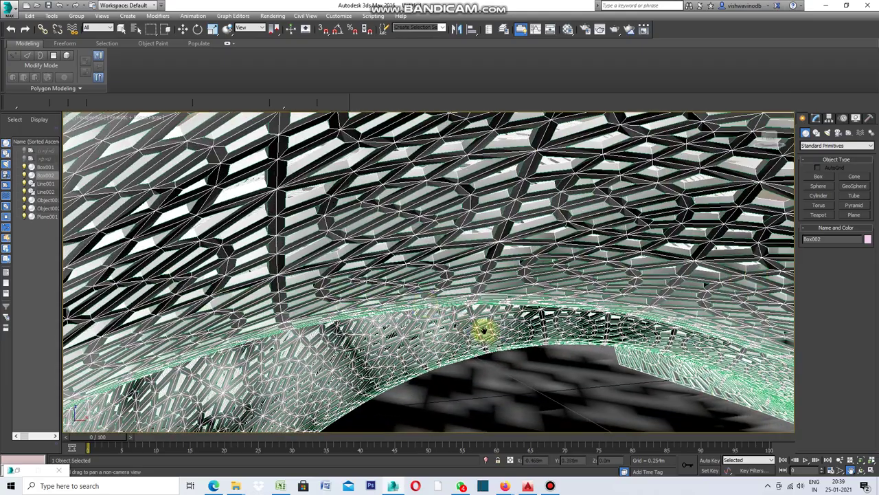
scroll(454, 334, down, 5)
middle_drag(522, 342, 396, 354)
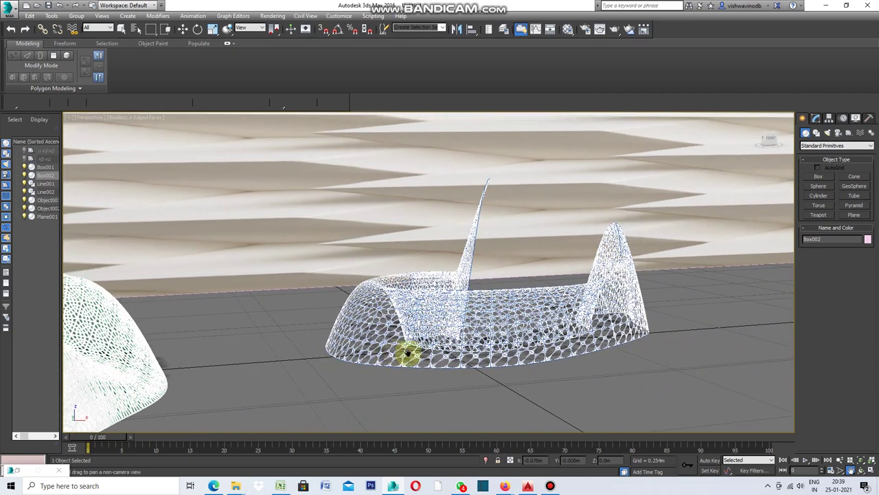
middle_drag(489, 354, 418, 369)
middle_drag(477, 361, 428, 373)
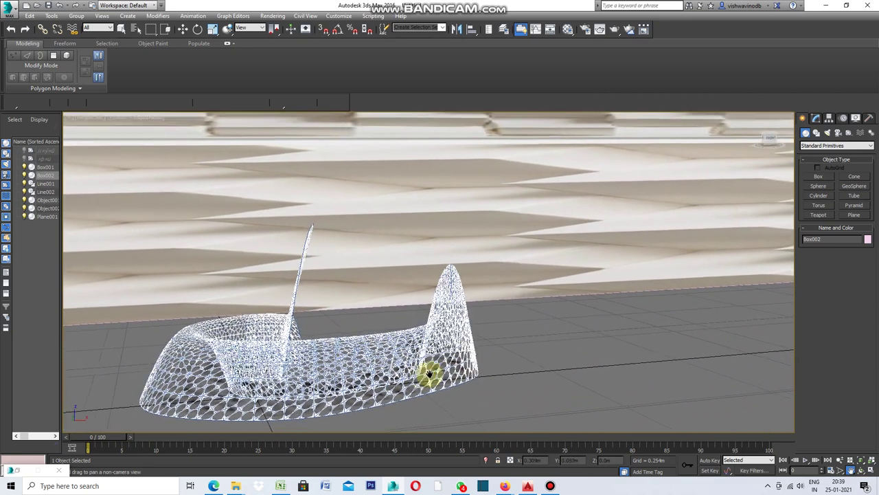
mouse_move(481, 368)
middle_down()
mouse_move(461, 373)
mouse_move(485, 369)
mouse_move(476, 371)
mouse_move(527, 337)
middle_up()
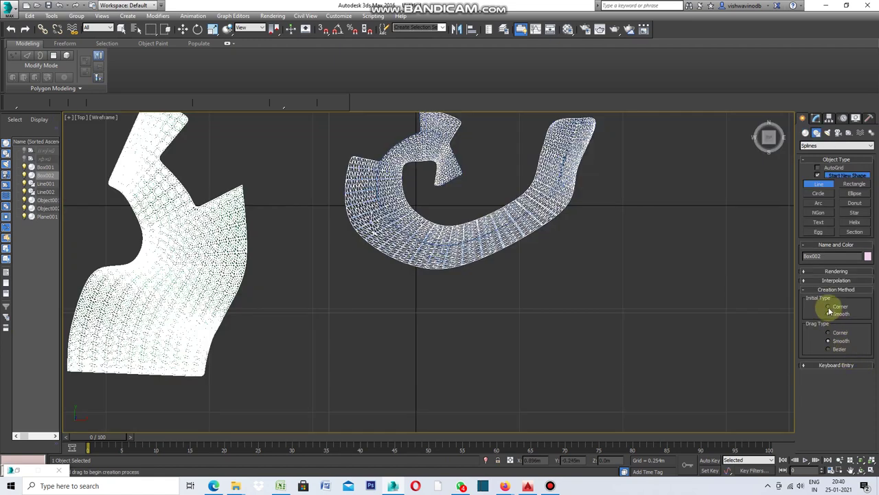
Set the Line tool's Initial Type to Smooth.
click(829, 314)
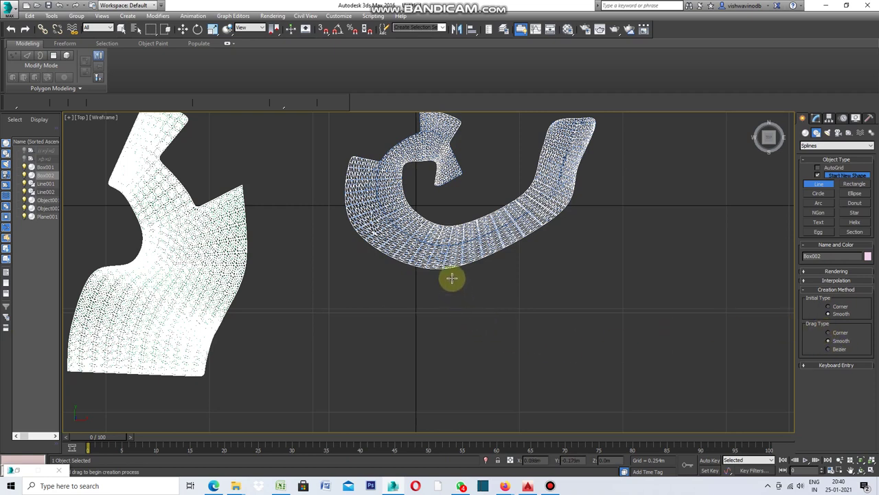
scroll(452, 278, down, 2)
scroll(446, 354, up, 2)
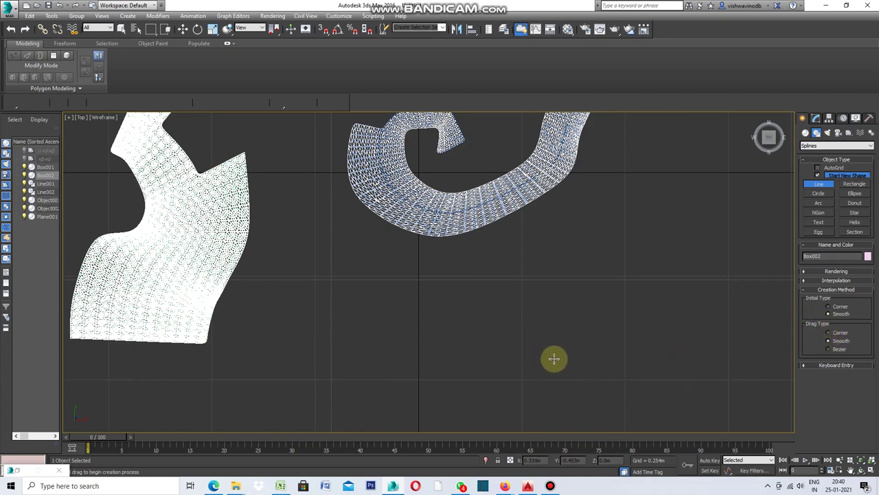
Place smooth spline points tracing the hook's outer curve and inner curl.
click(548, 368)
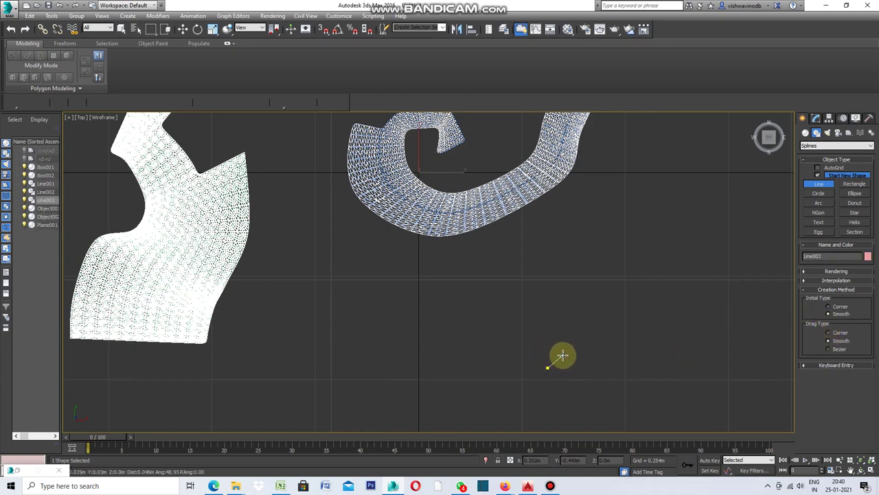
click(568, 344)
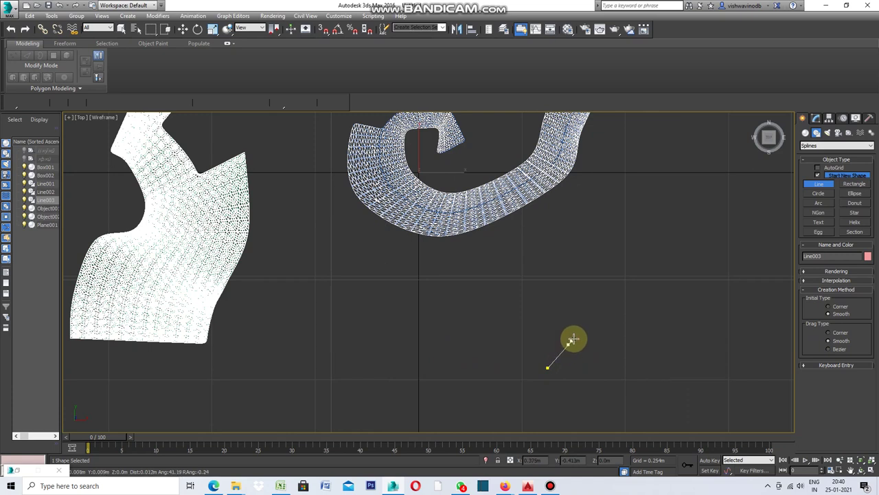
click(612, 320)
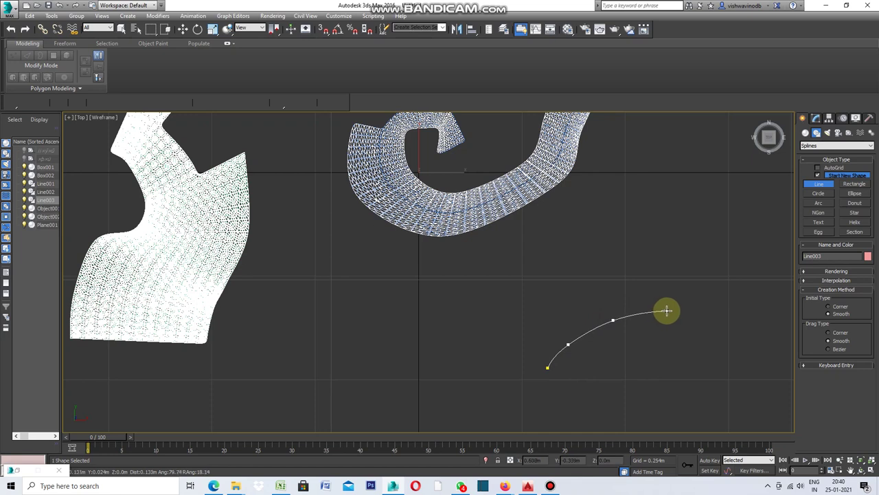
click(679, 310)
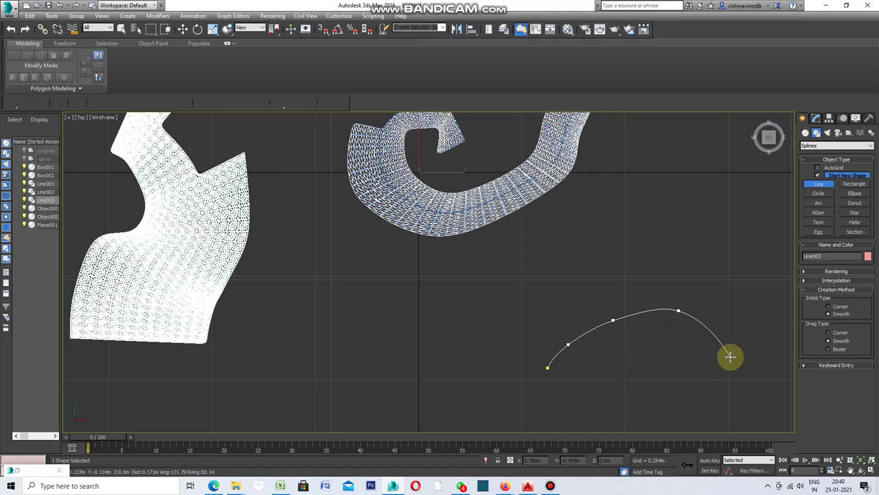
click(731, 357)
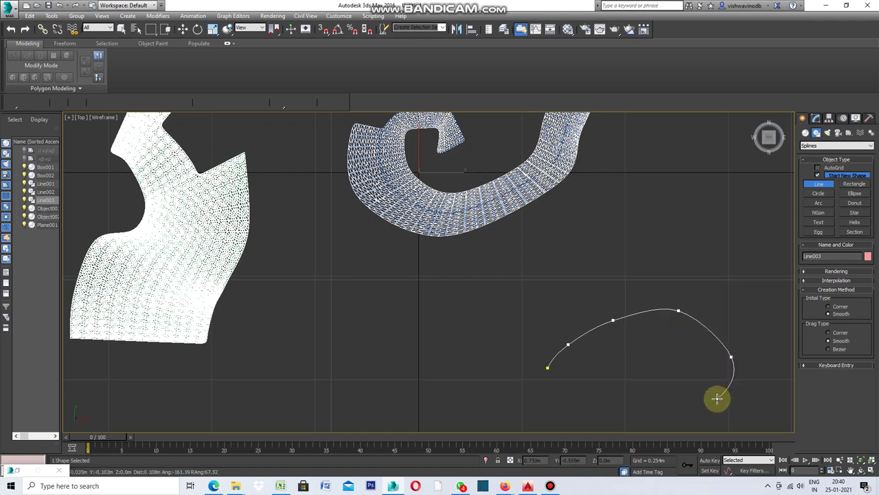
click(715, 398)
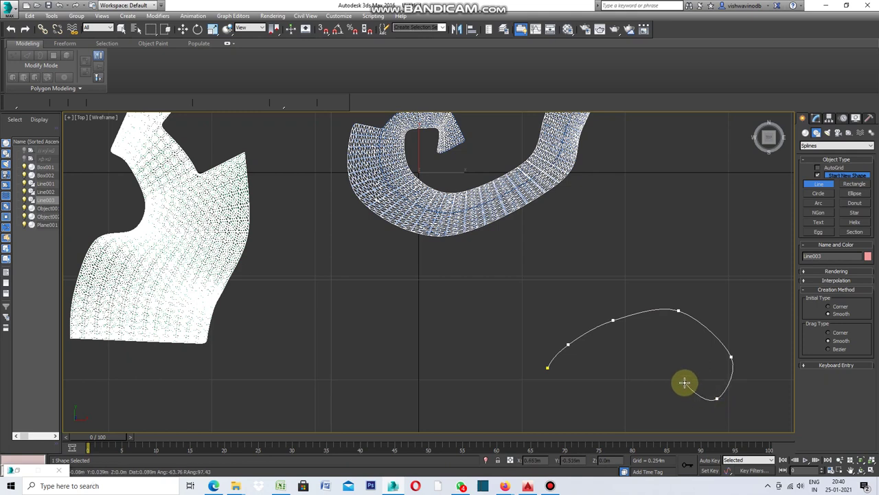
click(685, 381)
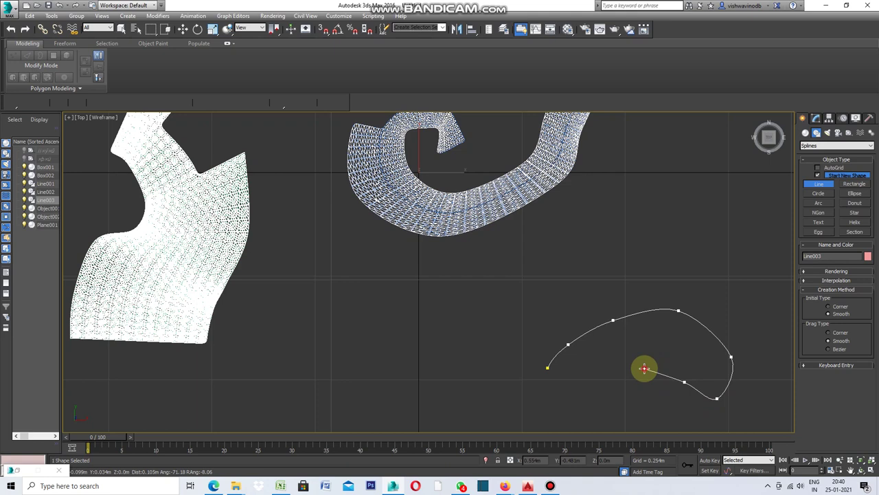
click(644, 369)
click(609, 391)
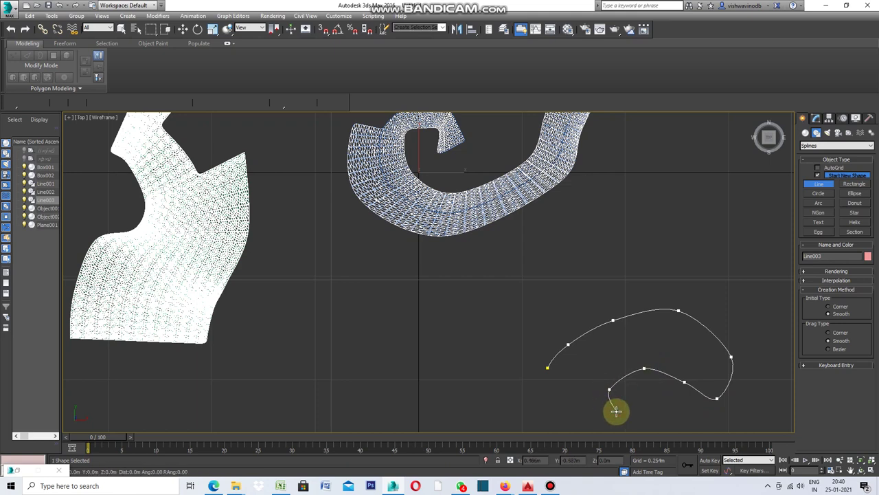
click(616, 410)
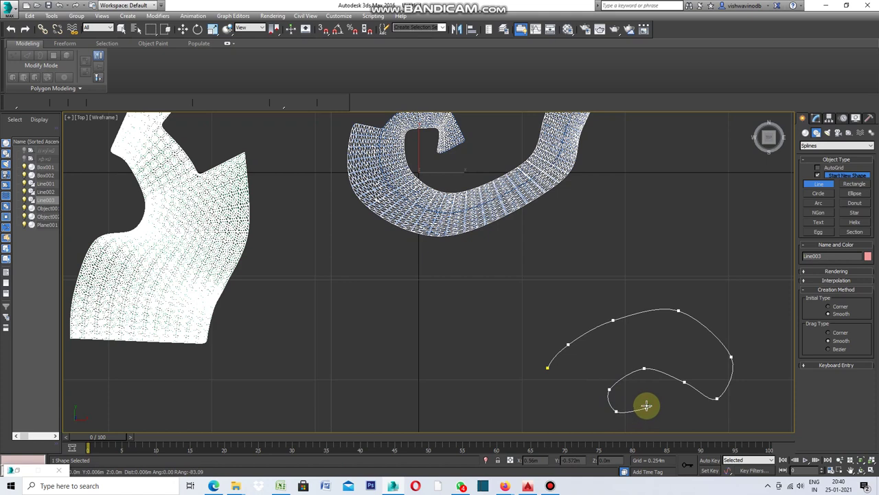
scroll(646, 405, down, 2)
scroll(647, 405, down, 3)
scroll(644, 402, up, 2)
scroll(646, 413, up, 3)
scroll(648, 405, up, 1)
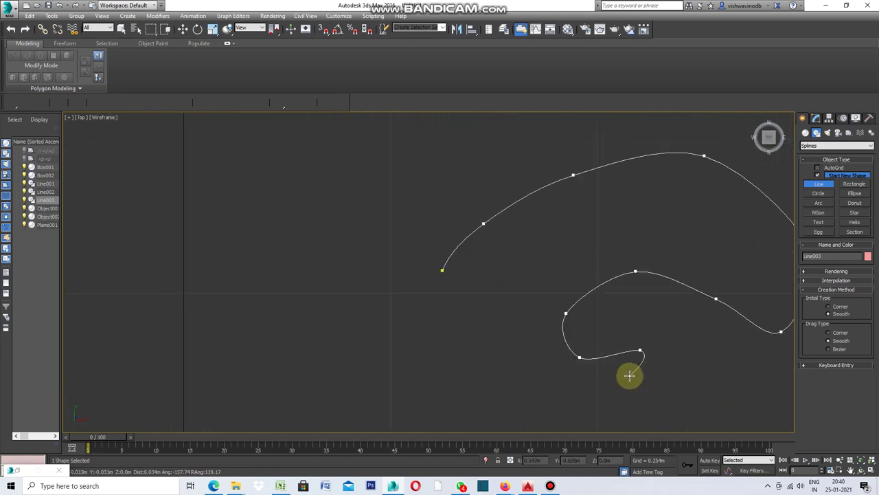
scroll(630, 375, down, 2)
Add points around the hook's lower tip and left side, then close the spline as Line003.
click(625, 389)
click(630, 404)
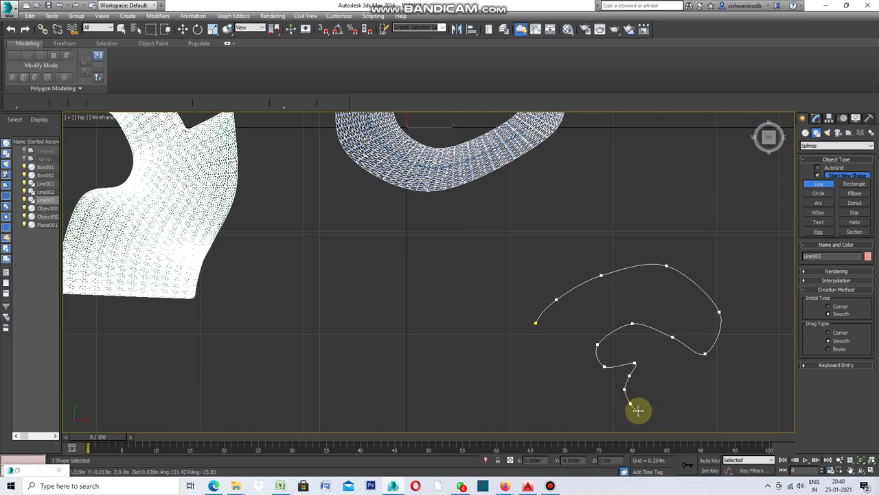
click(638, 411)
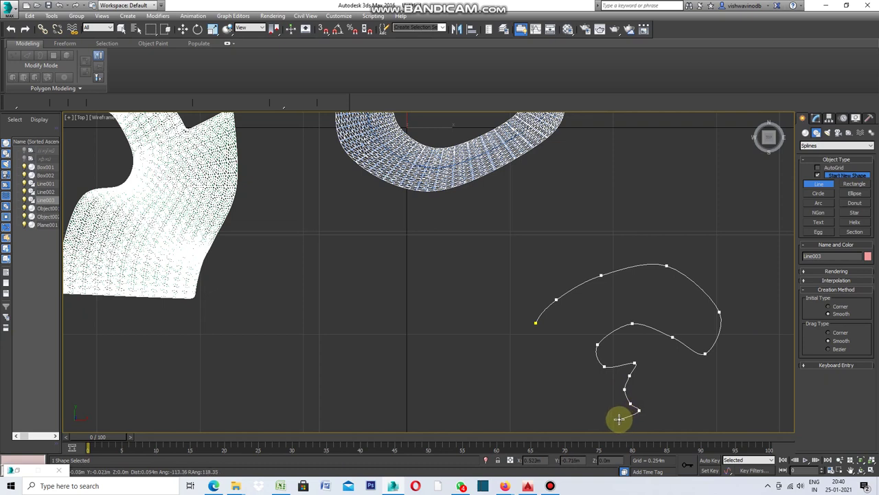
click(619, 418)
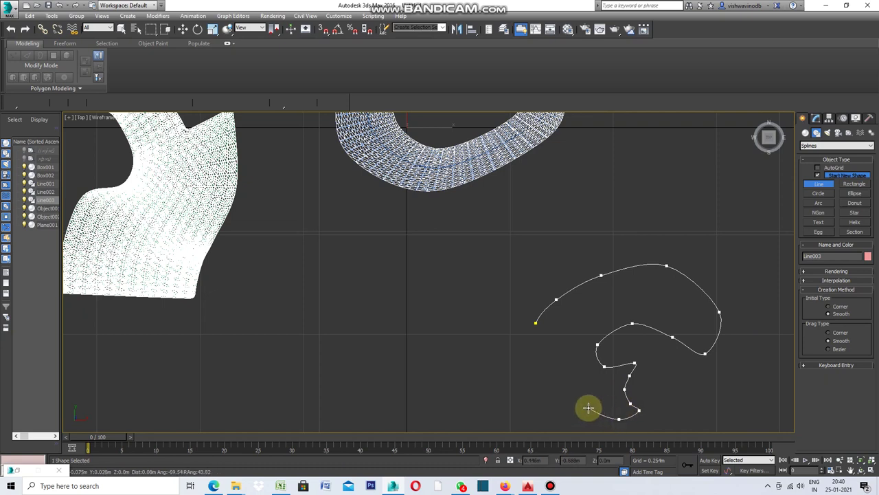
click(587, 408)
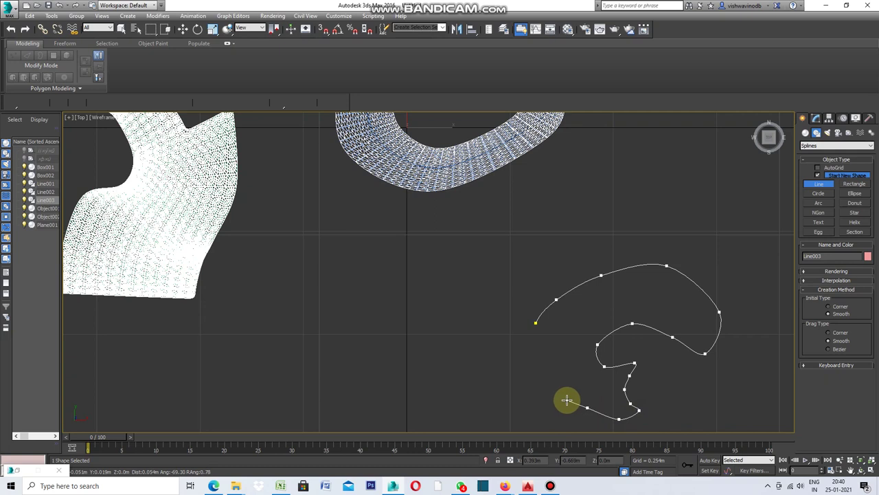
click(567, 400)
click(548, 384)
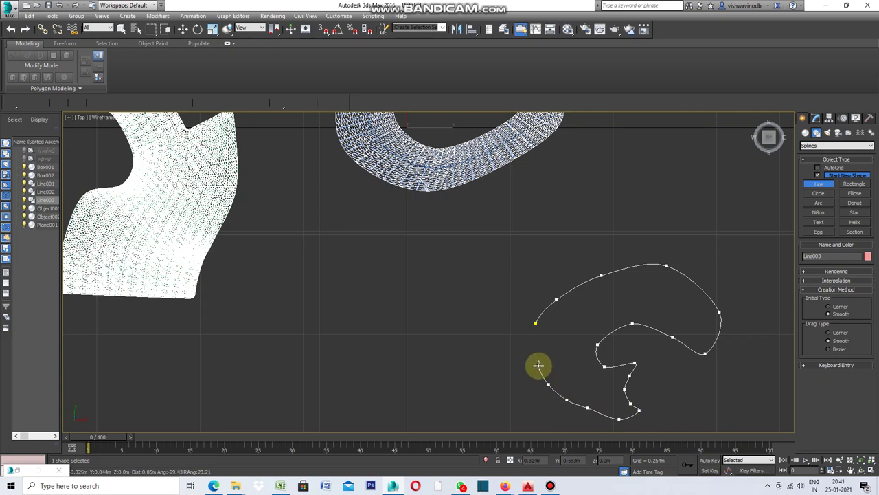
click(537, 362)
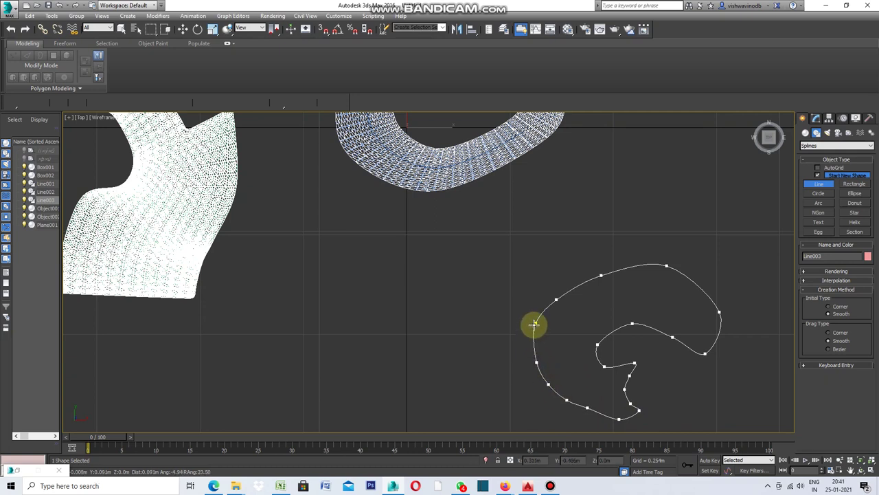
click(536, 322)
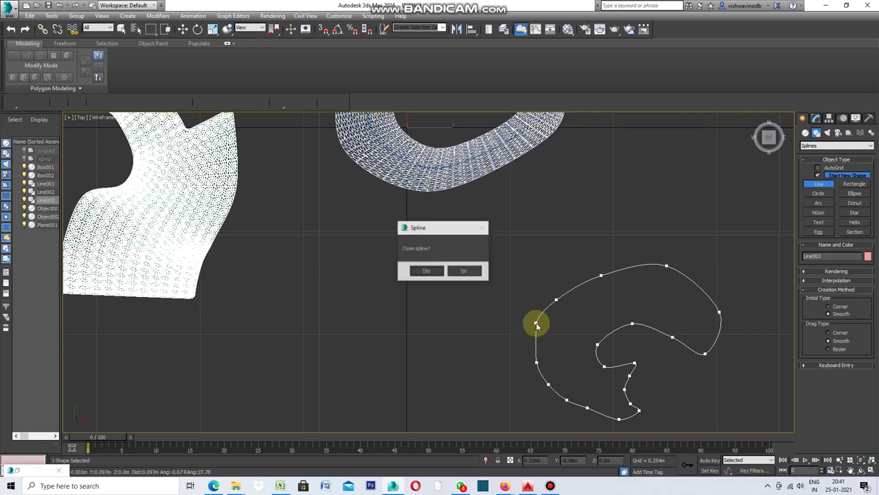
click(418, 270)
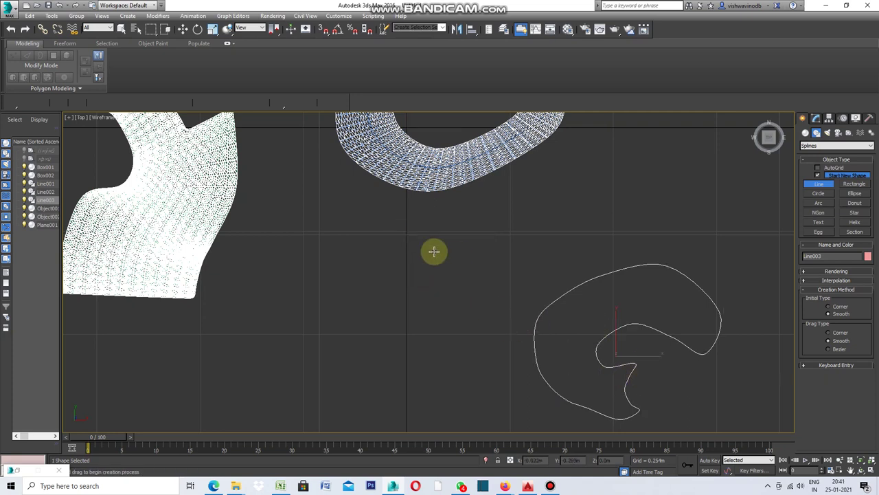
scroll(503, 264, down, 2)
scroll(612, 330, up, 2)
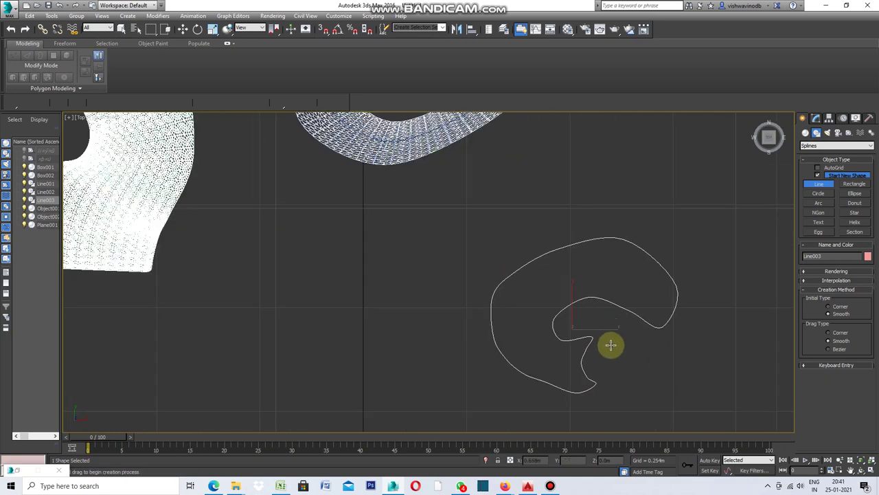
Convert Line003 to an editable spline, isolate it with Alt+Q and enter Vertex mode.
right_click(454, 253)
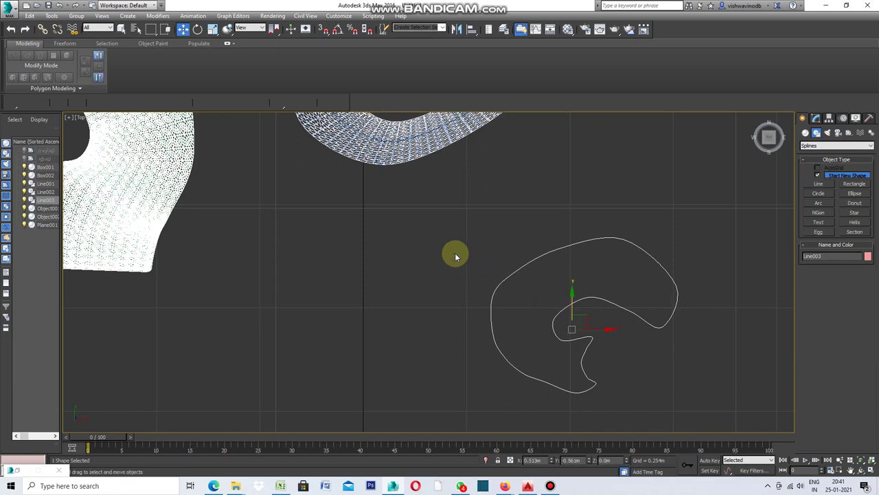
right_click(455, 252)
mouse_move(480, 343)
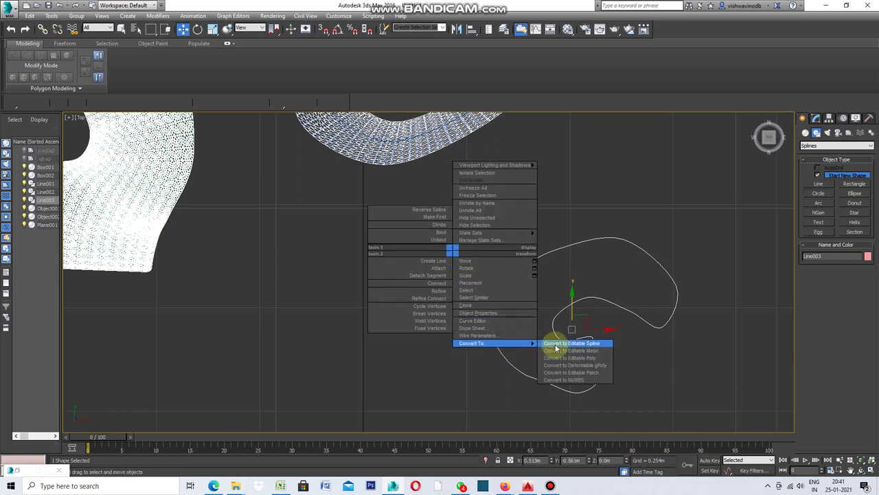
click(557, 349)
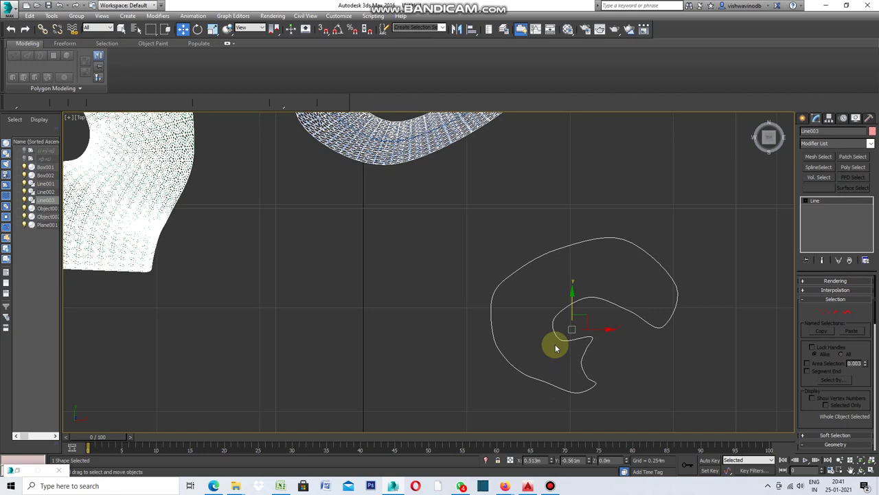
key(alt+q)
key(1)
scroll(876, 331, down, 5)
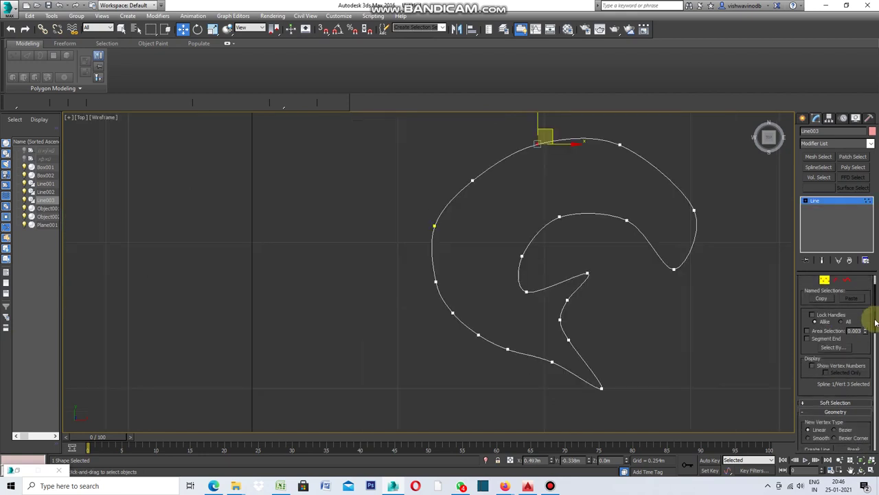
scroll(876, 332, down, 1)
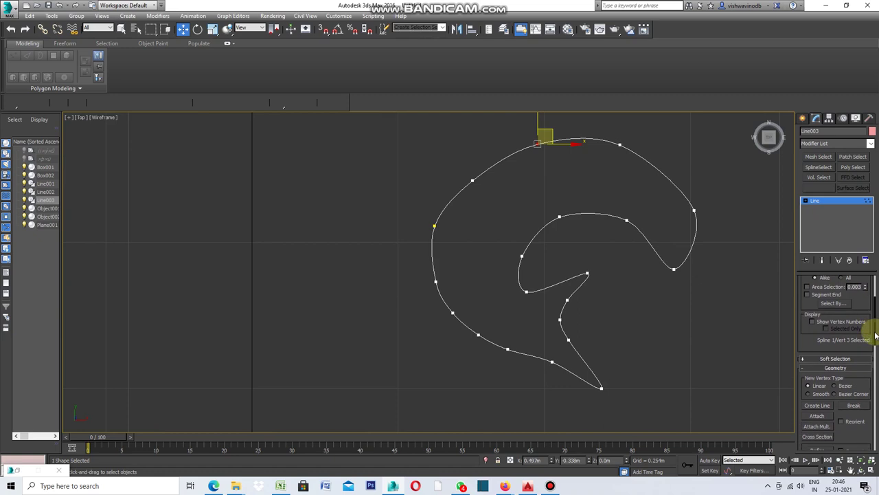
scroll(876, 335, down, 3)
scroll(864, 353, down, 2)
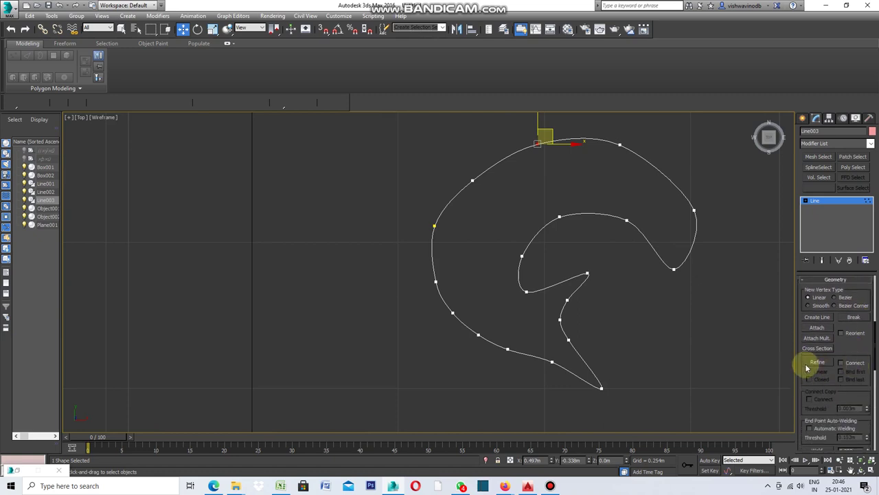
Enable Connect and use Refine to bridge the outer and inner curves with three cross lines.
click(842, 362)
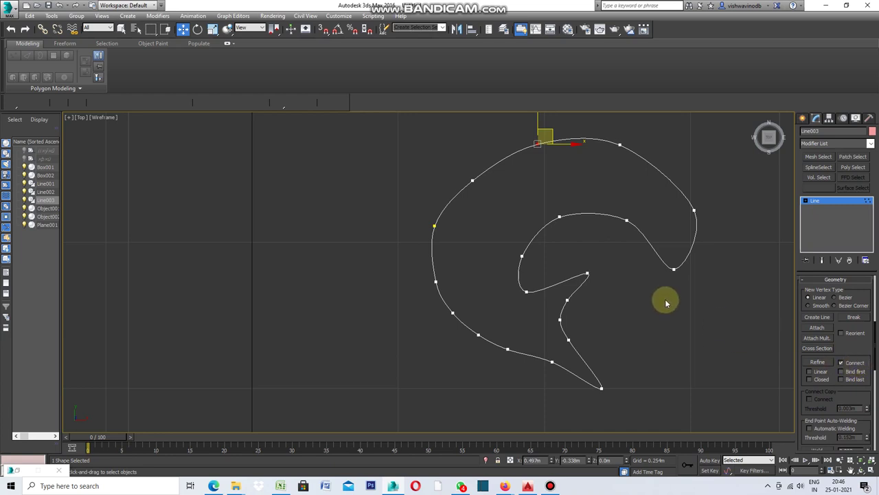
click(817, 362)
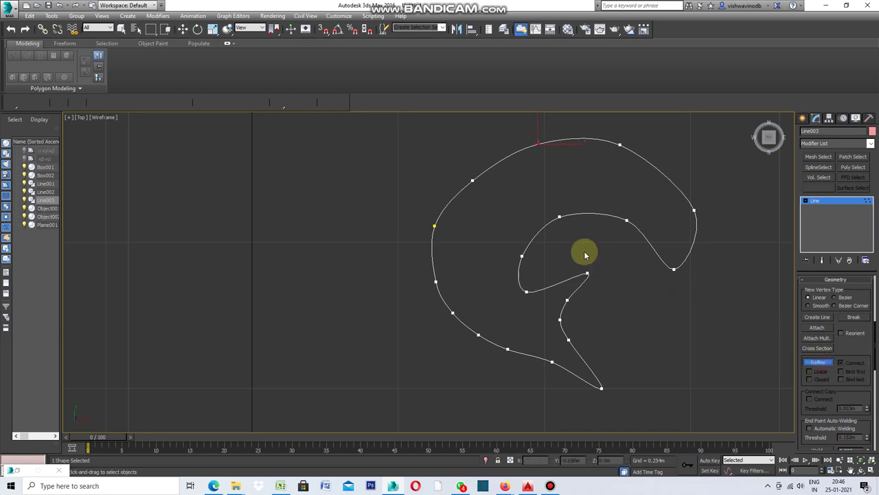
click(642, 231)
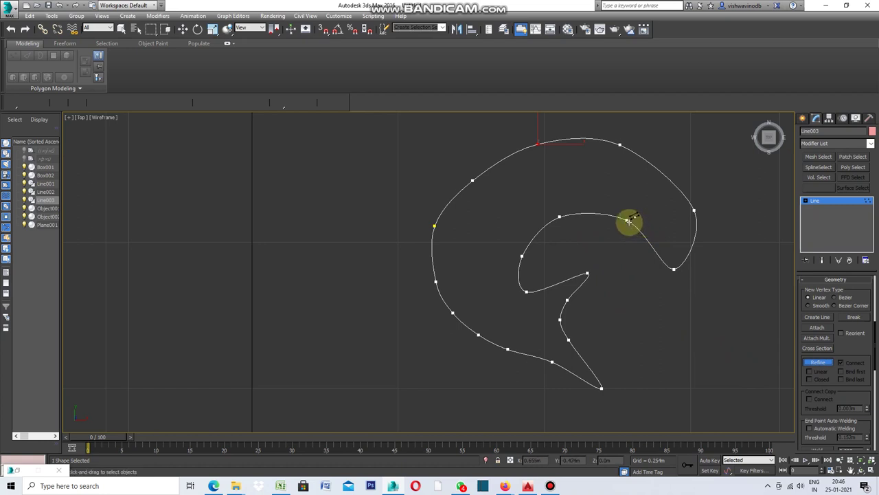
click(471, 254)
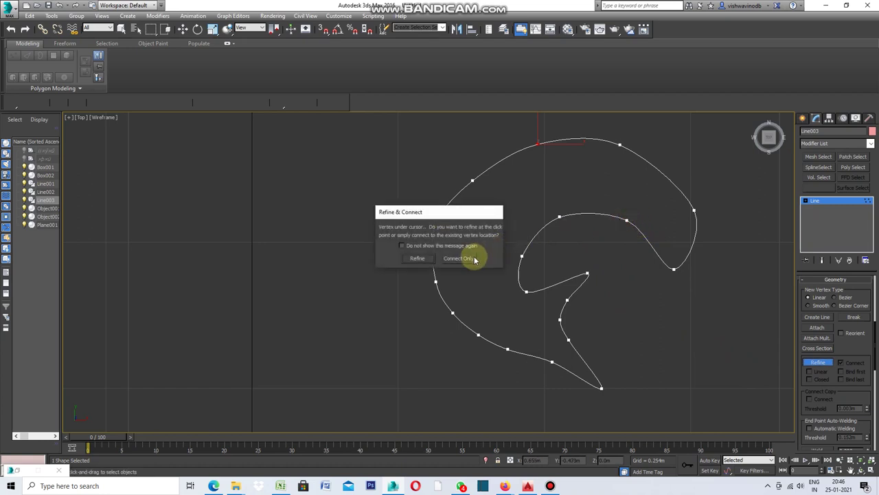
click(664, 175)
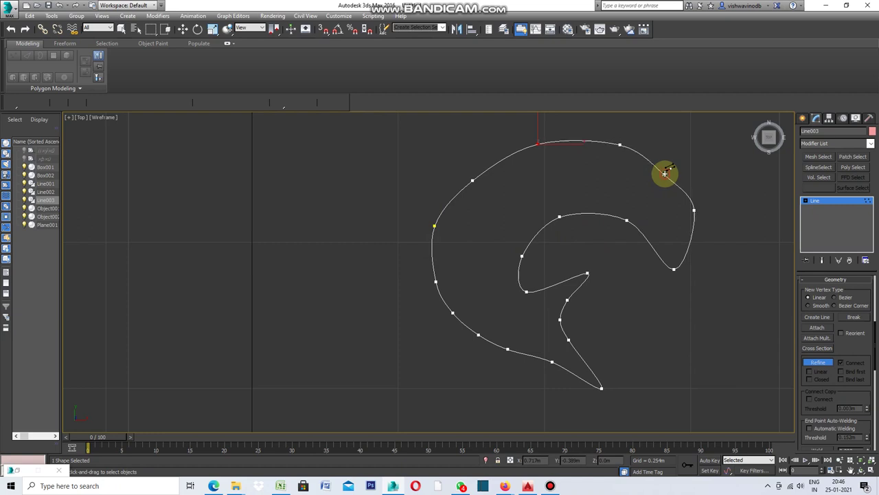
click(818, 363)
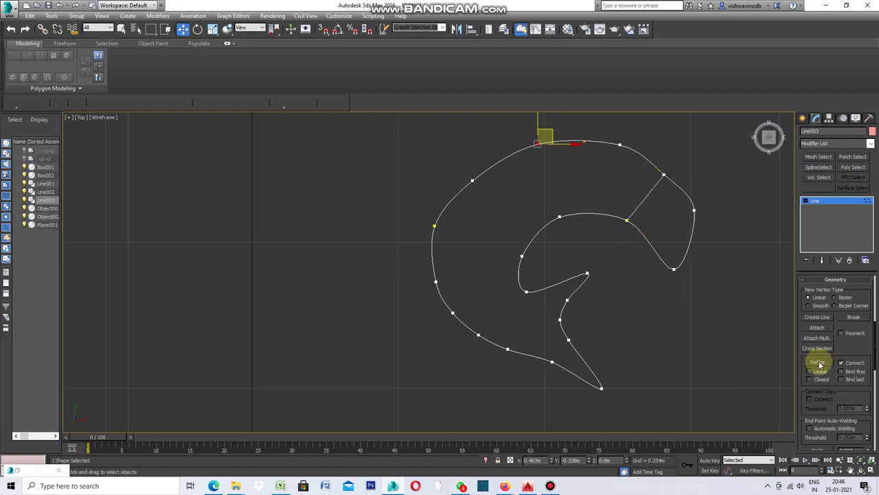
click(819, 365)
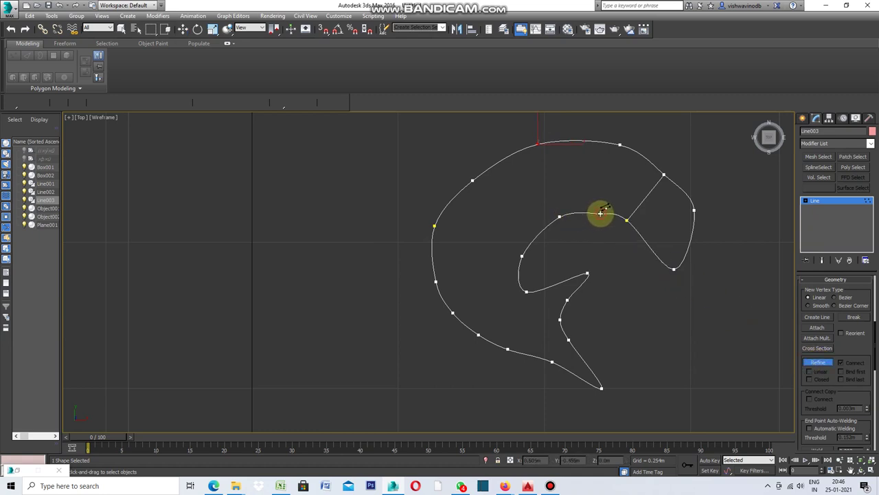
click(602, 213)
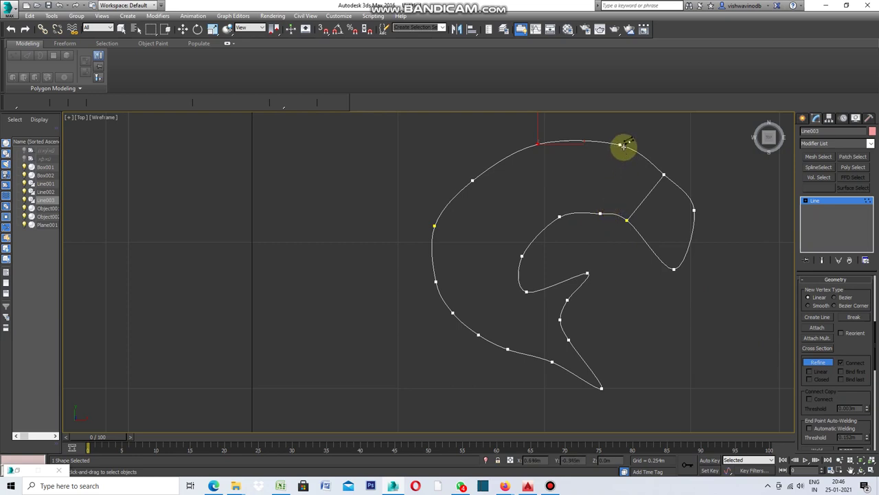
click(620, 143)
click(465, 256)
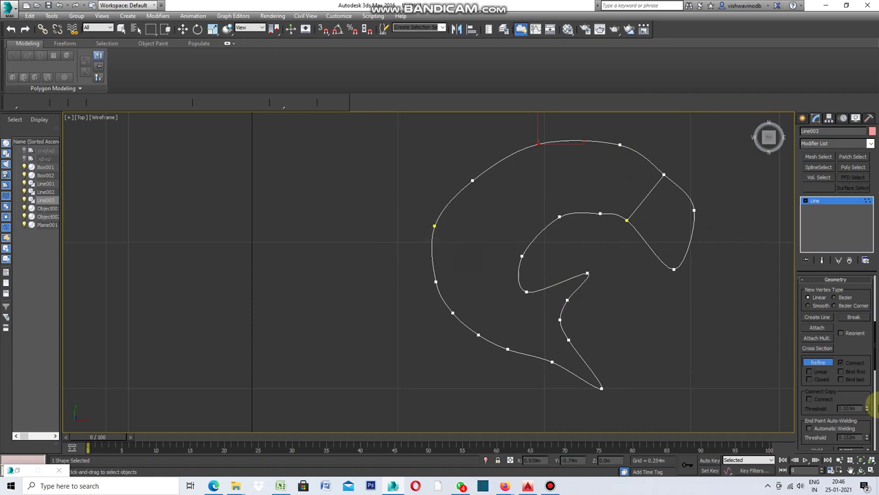
click(817, 362)
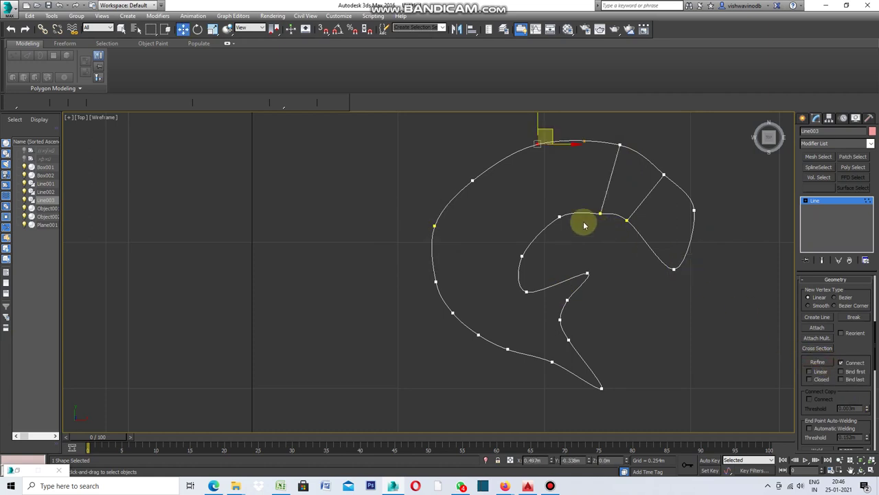
click(819, 363)
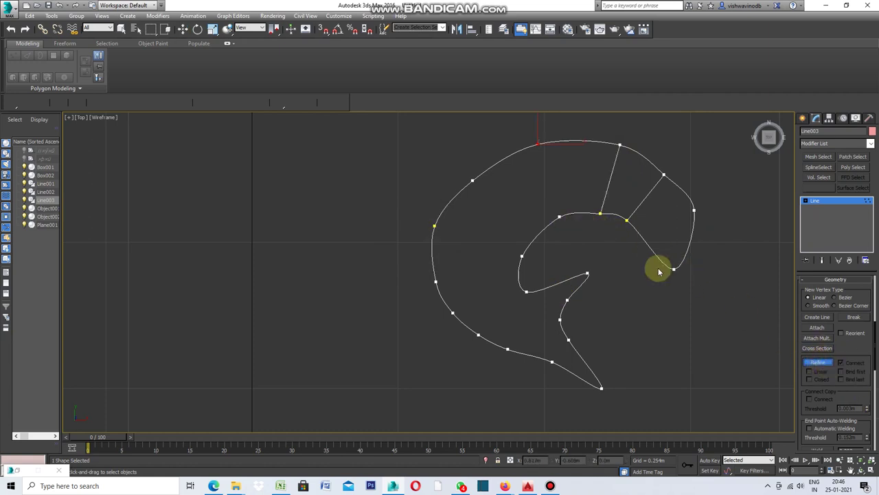
click(561, 216)
click(458, 258)
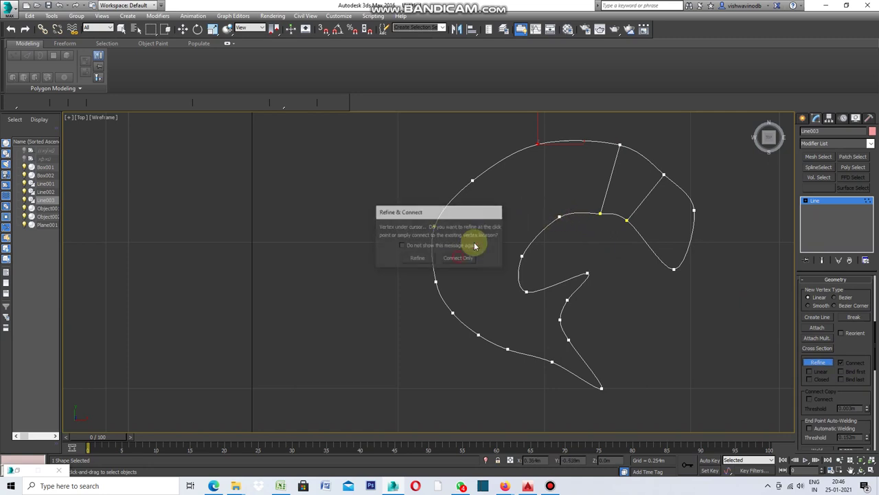
click(544, 142)
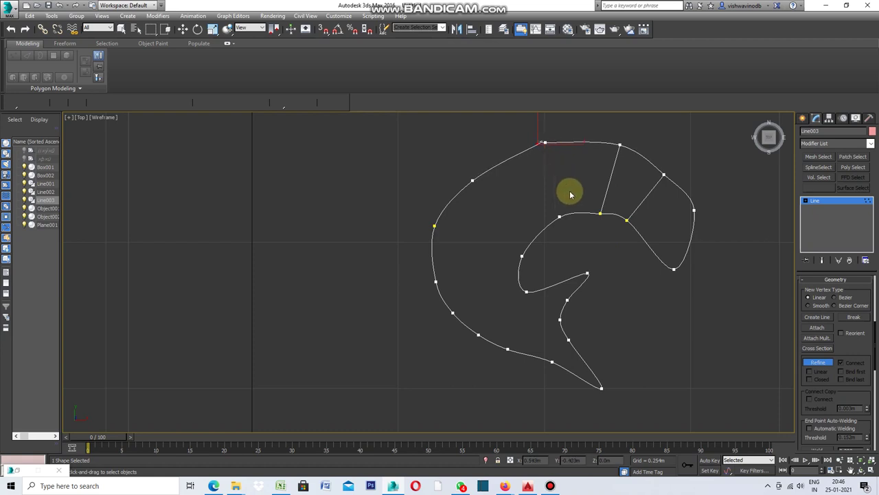
click(818, 364)
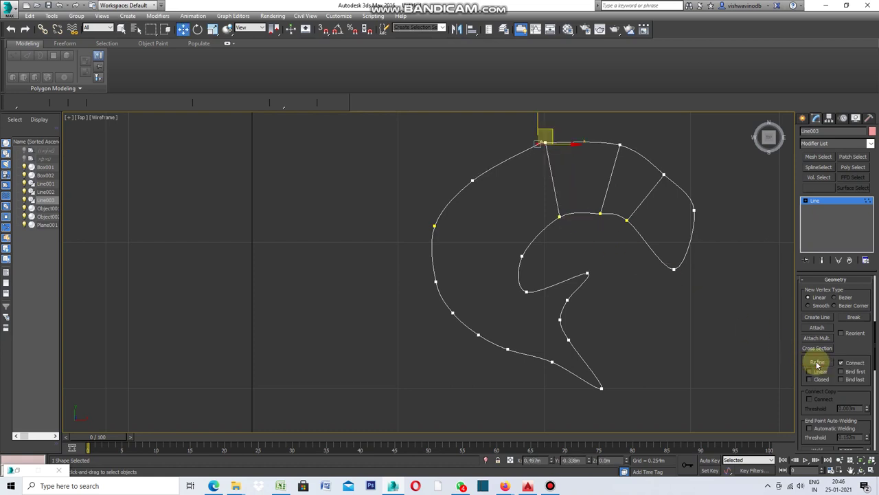
Add three more Refine cross lines on the left side, including one at the lower left.
click(818, 363)
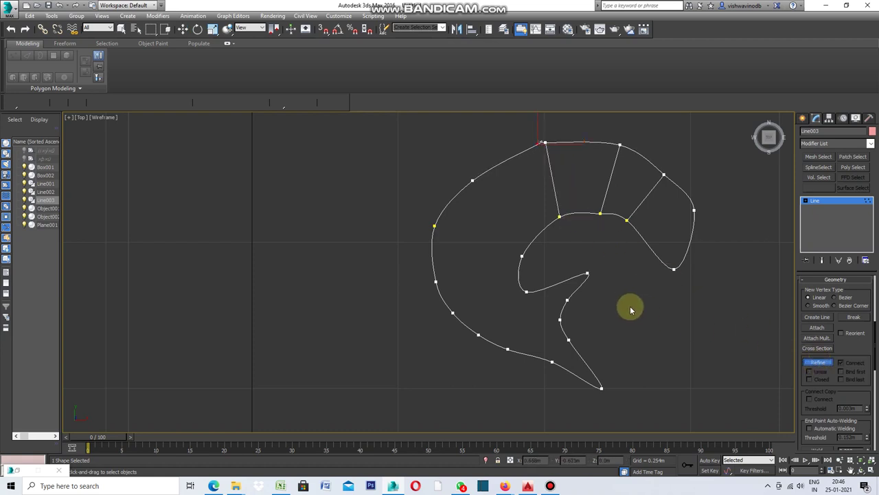
click(532, 242)
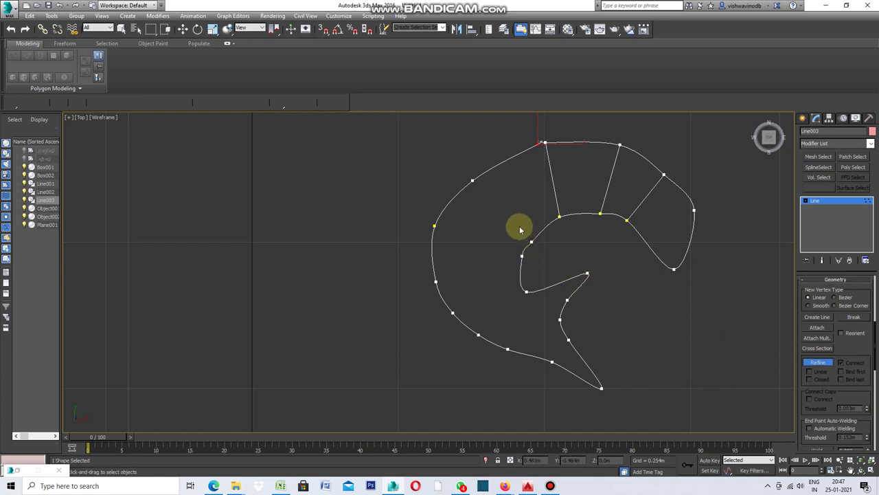
click(474, 179)
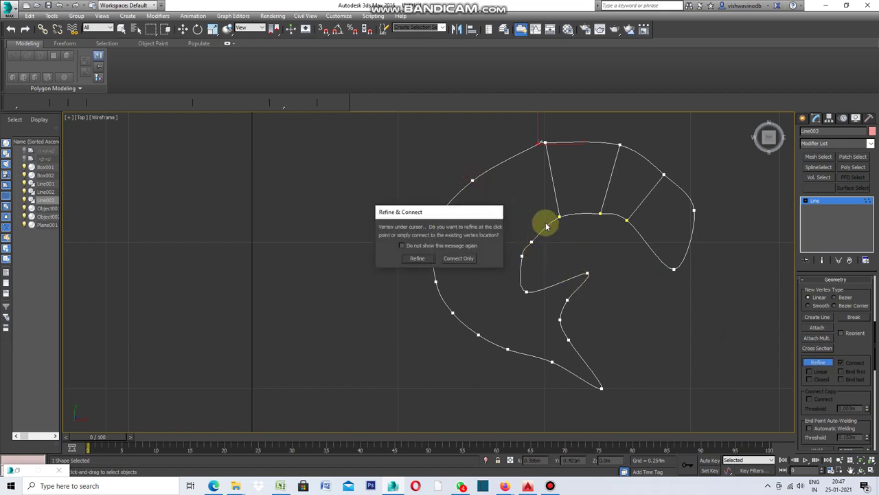
click(464, 259)
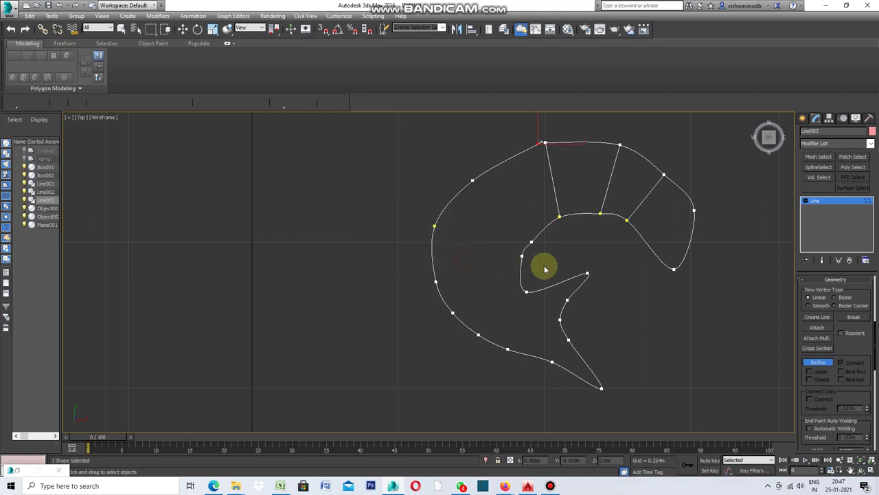
click(820, 364)
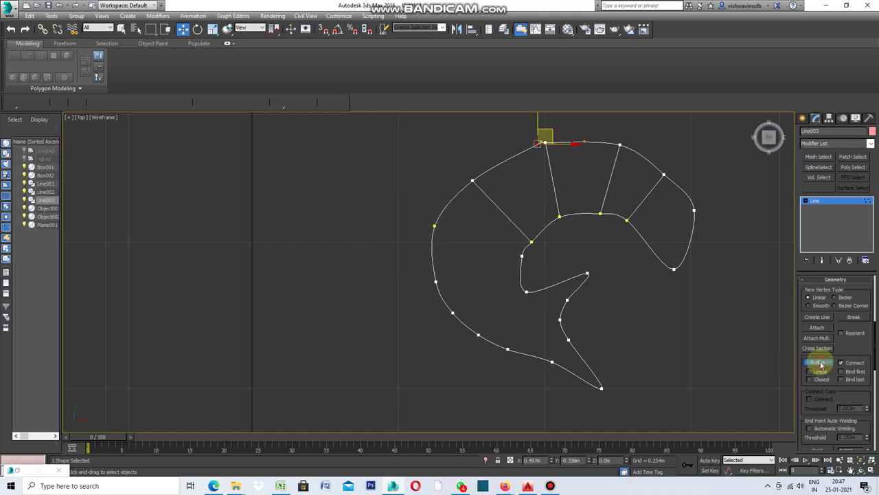
click(821, 364)
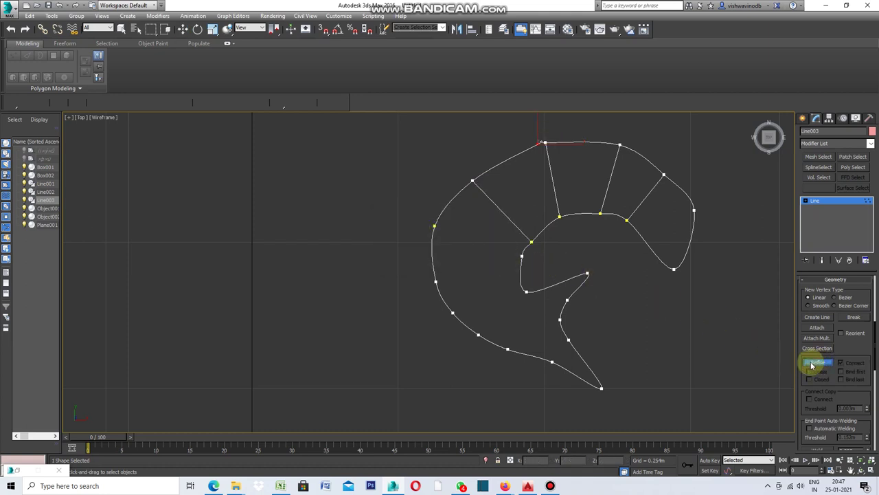
click(522, 256)
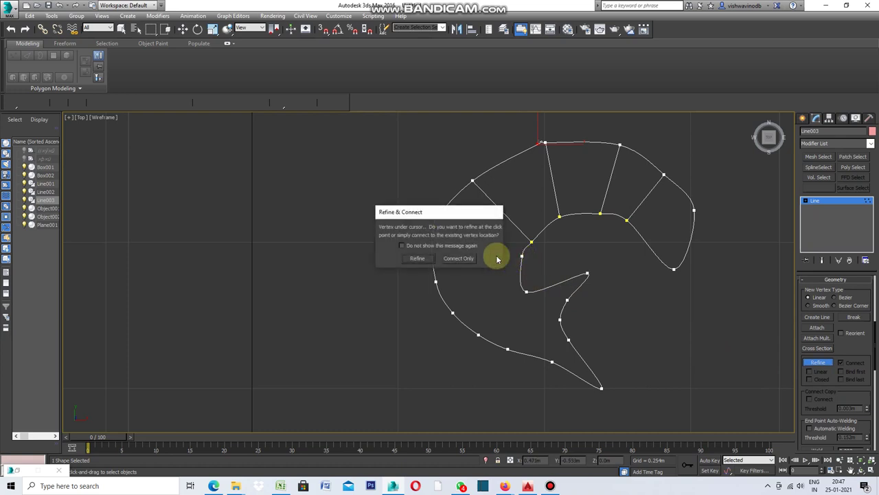
click(457, 257)
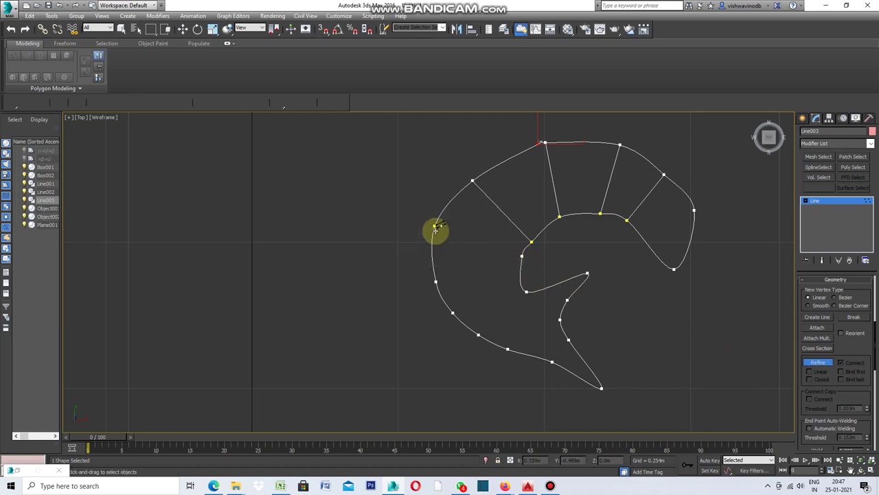
click(435, 223)
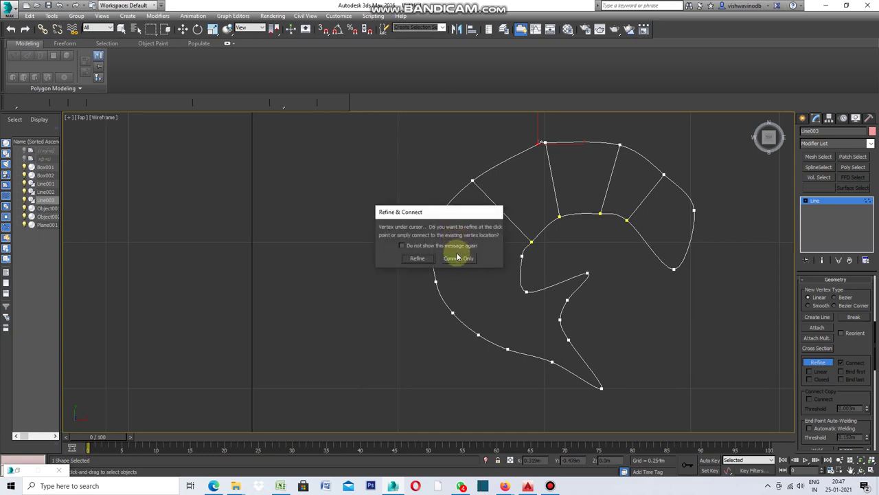
click(459, 259)
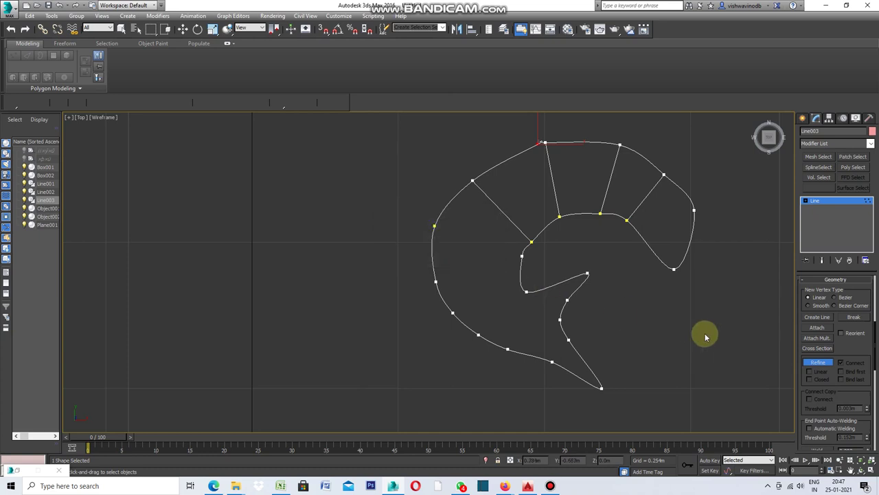
click(819, 362)
click(819, 363)
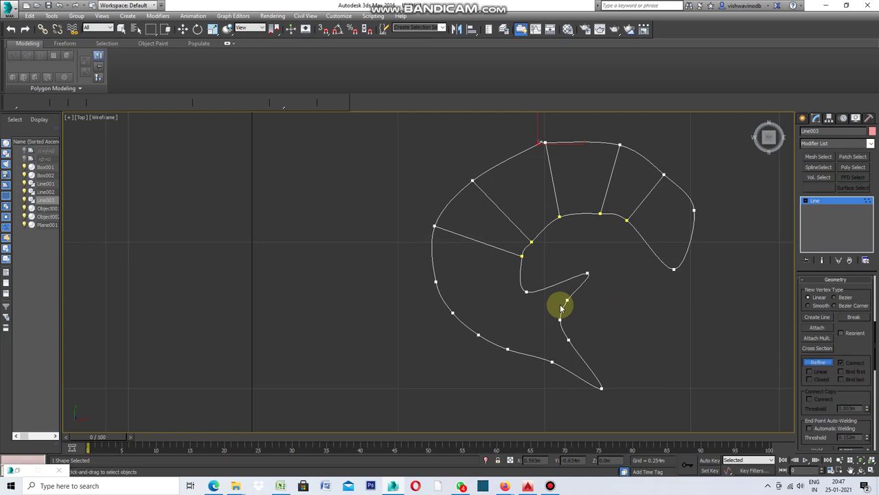
click(521, 271)
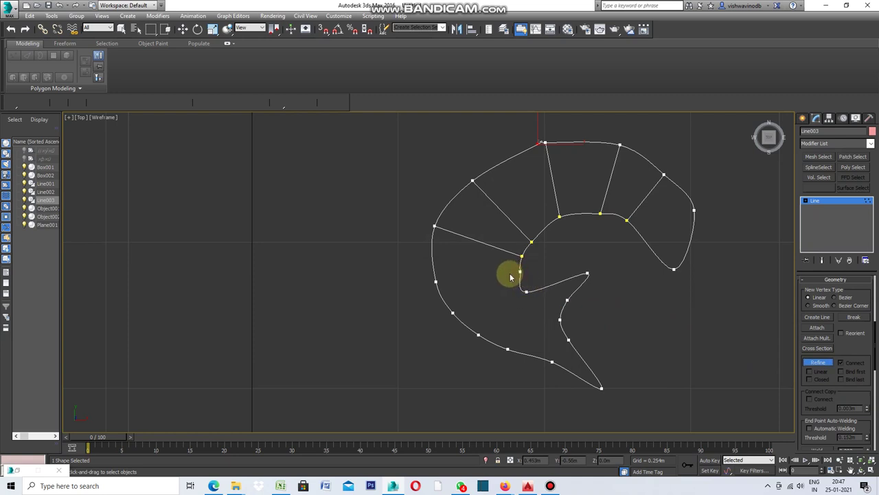
click(438, 278)
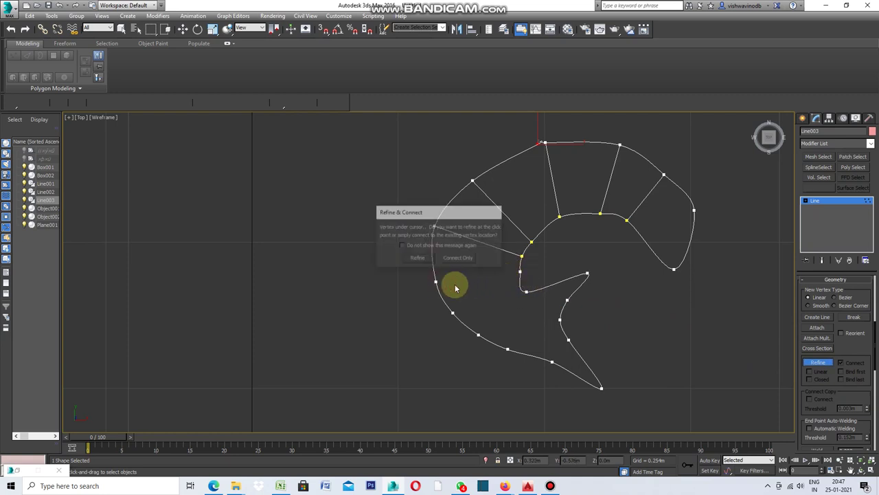
click(463, 257)
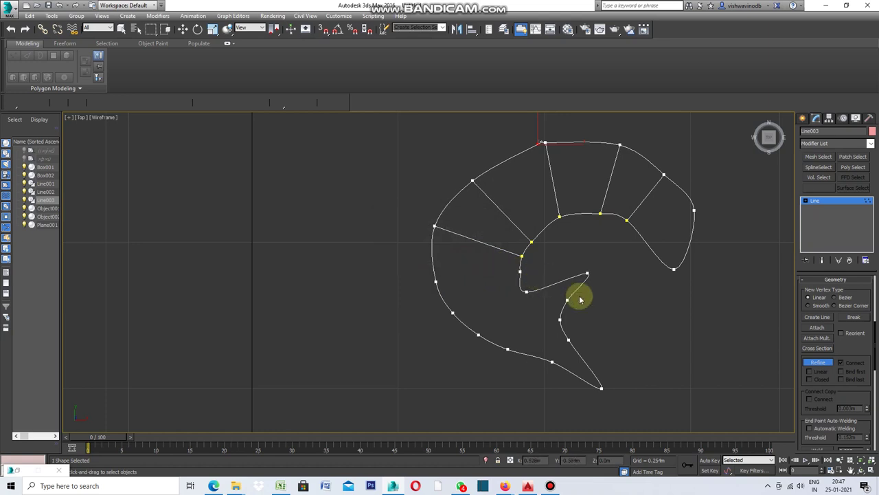
click(821, 363)
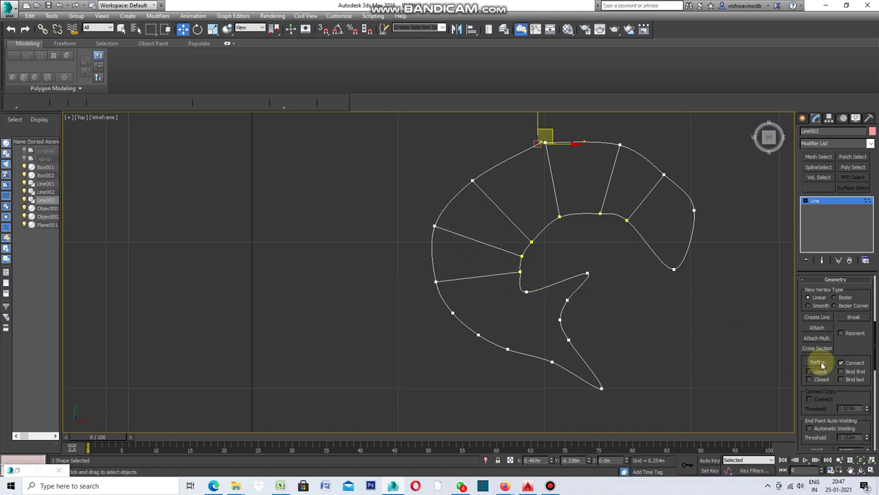
Refine-connect the lower-left outer curve to the inner hook with new cross lines.
click(819, 364)
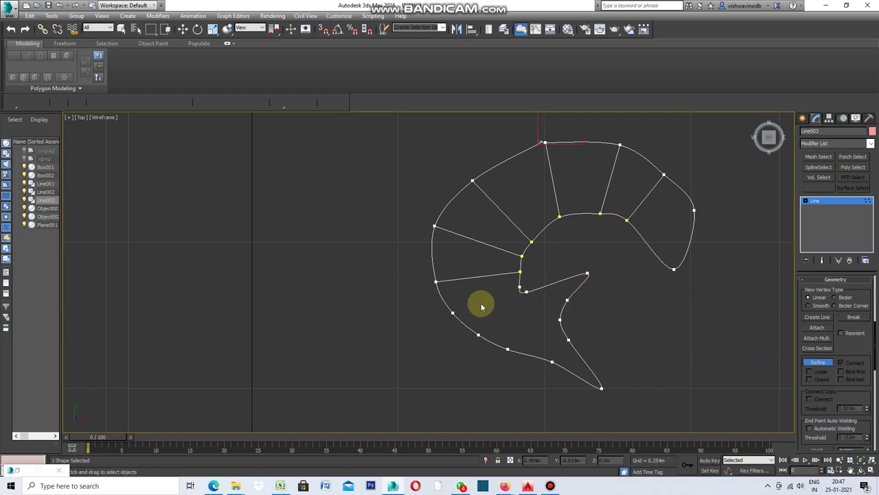
click(454, 312)
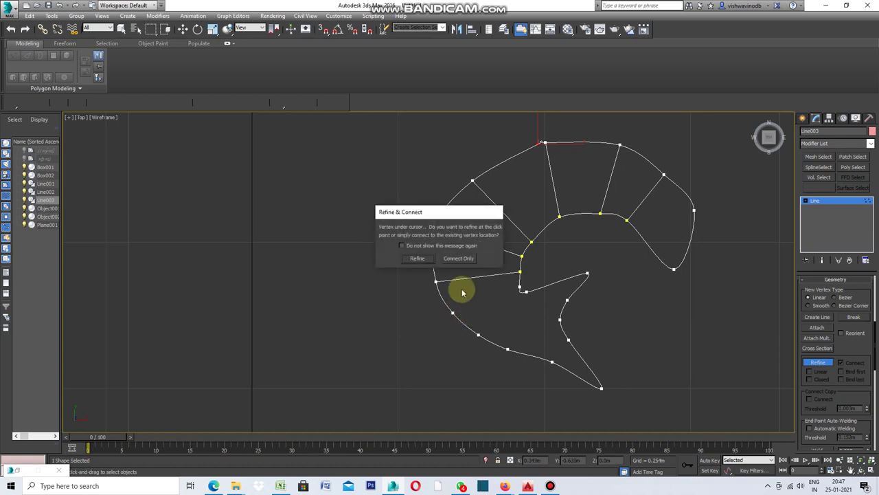
click(459, 257)
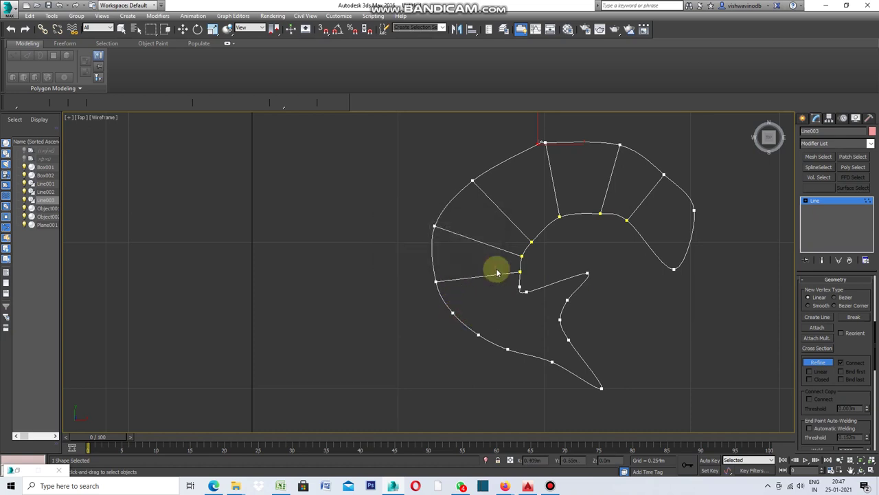
click(824, 366)
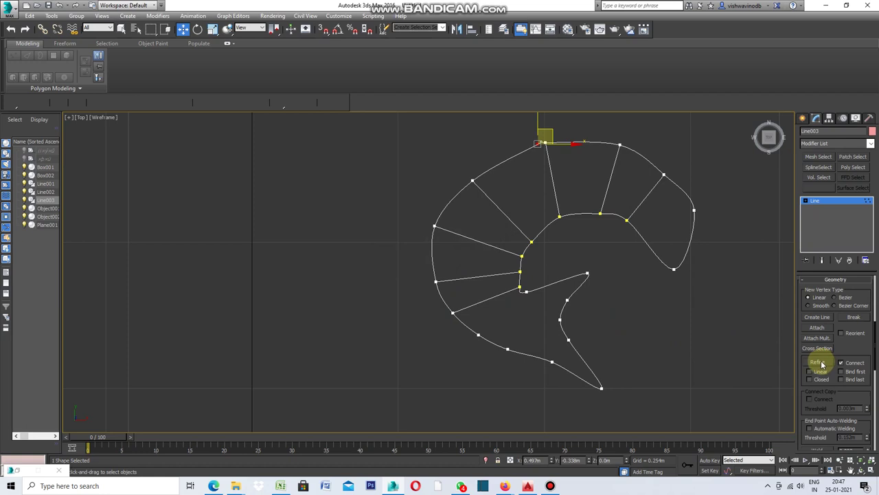
click(819, 362)
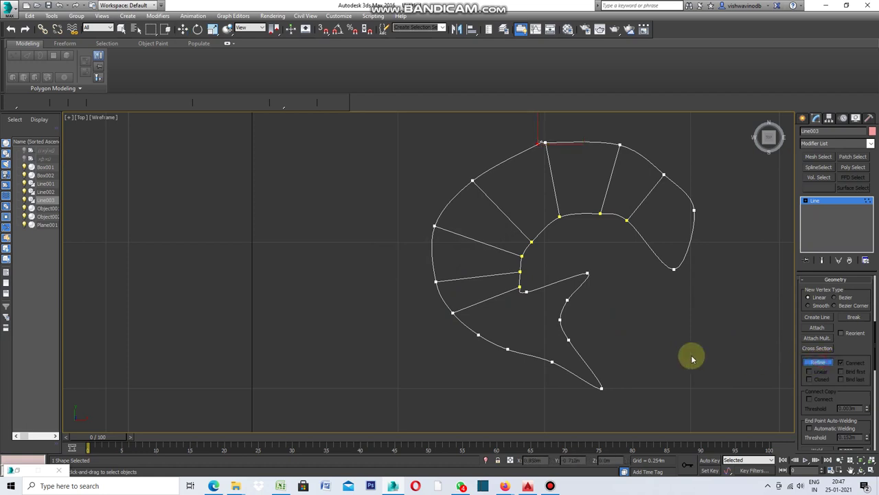
click(527, 291)
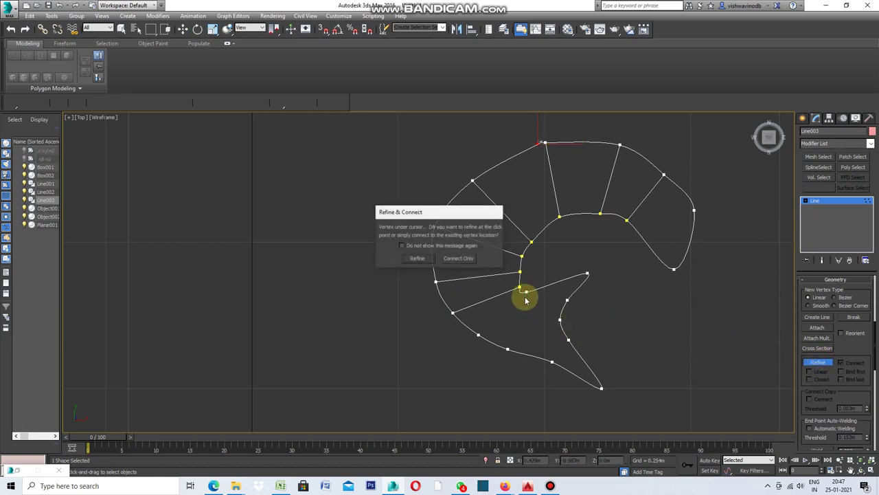
click(465, 258)
click(479, 334)
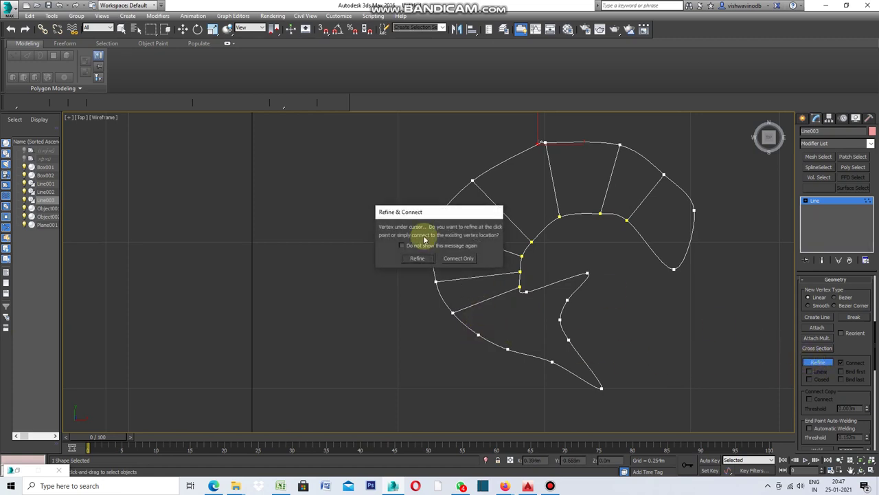
click(460, 258)
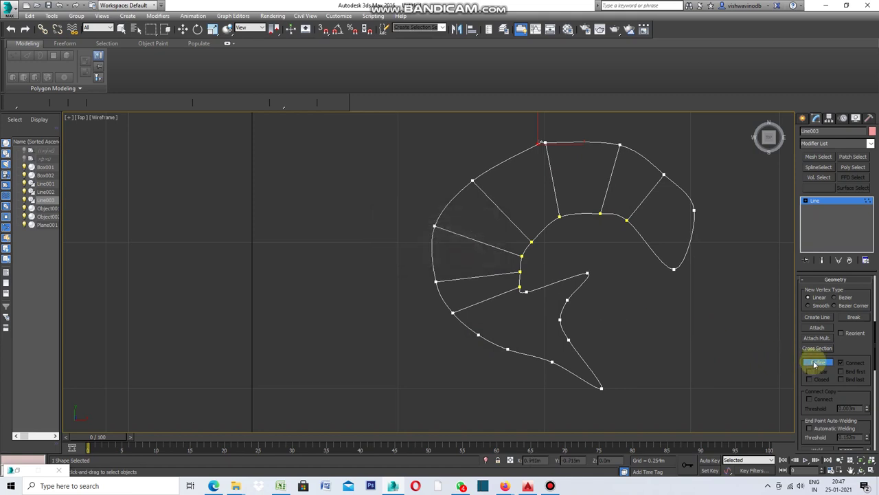
click(815, 362)
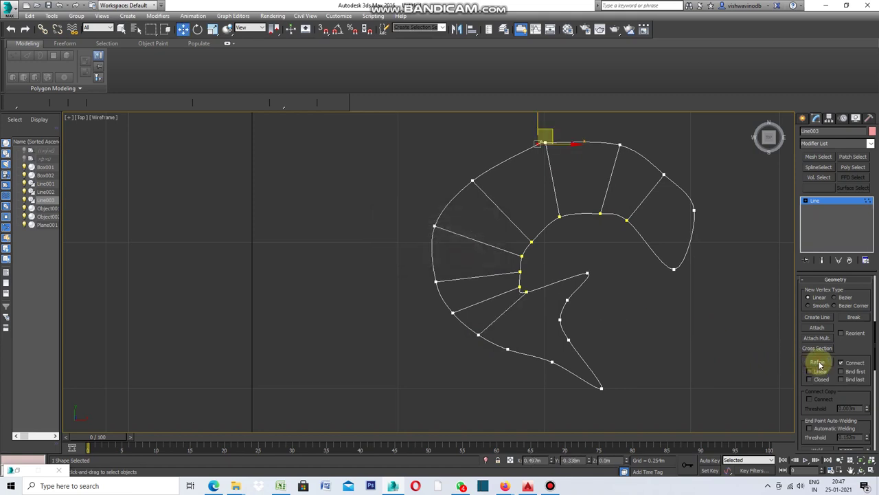
Add the lowest cross lines linking the bottom outer edge to the lower inner curl.
click(818, 362)
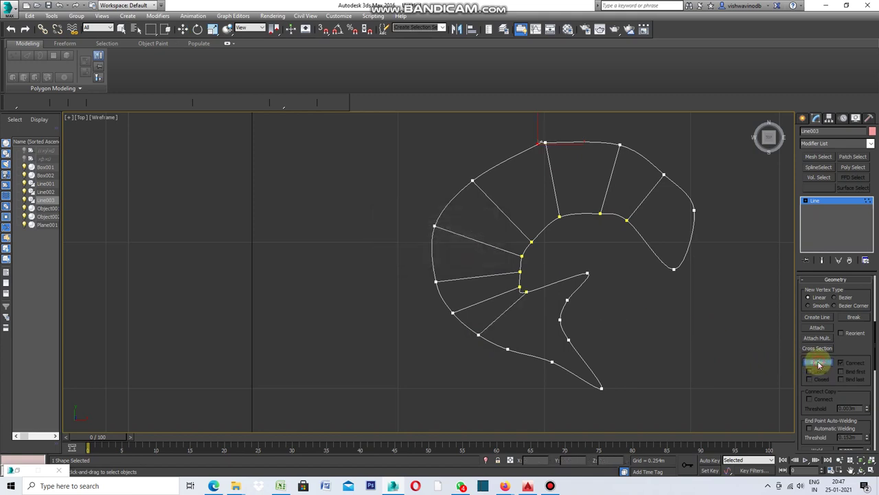
click(539, 288)
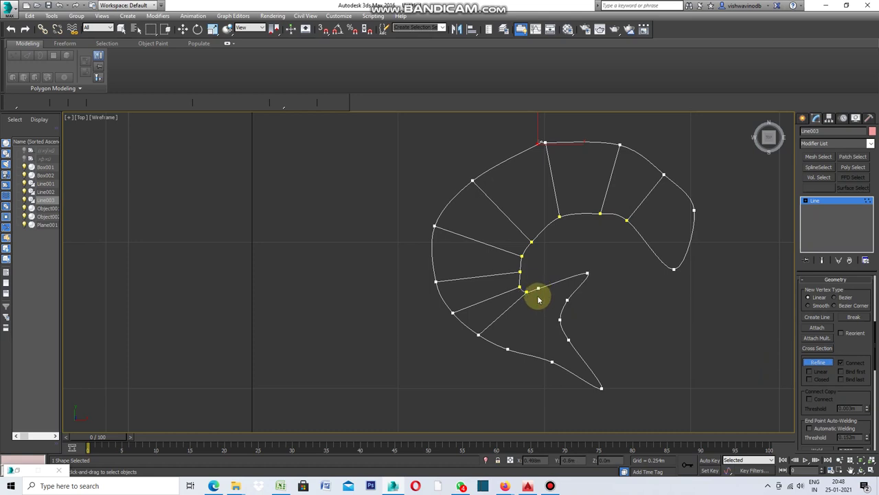
click(507, 349)
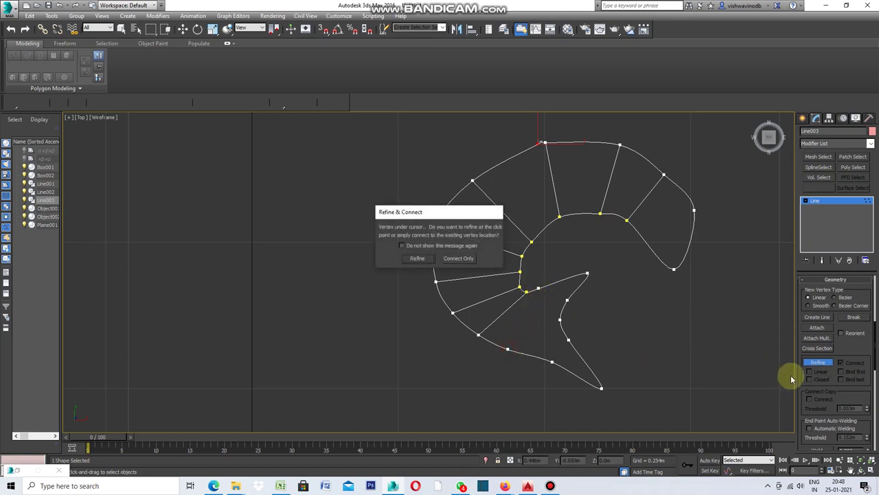
click(507, 348)
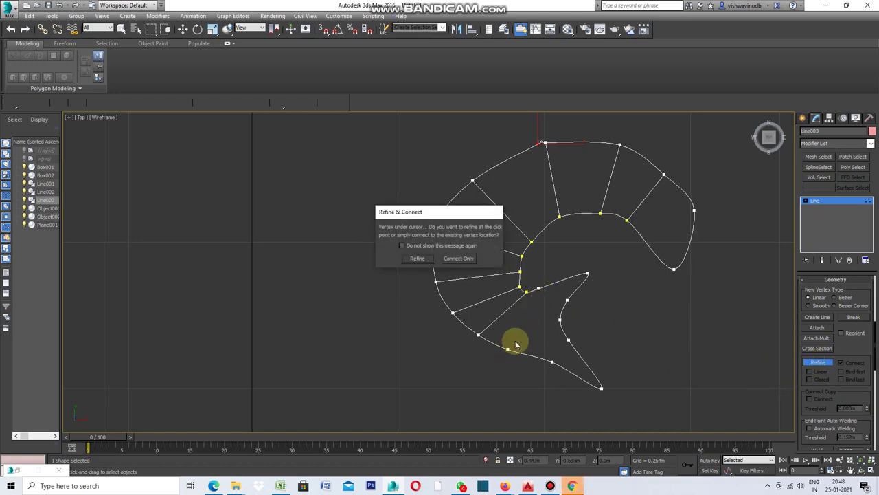
click(461, 259)
click(816, 366)
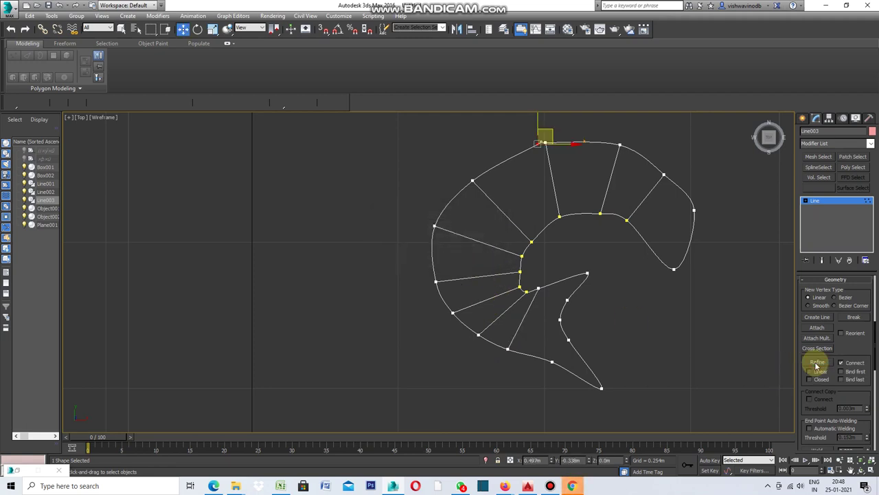
click(817, 364)
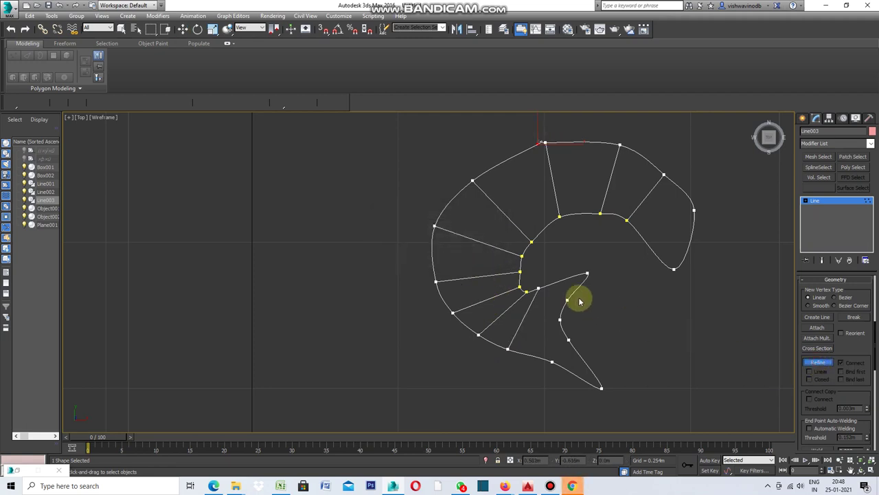
click(556, 281)
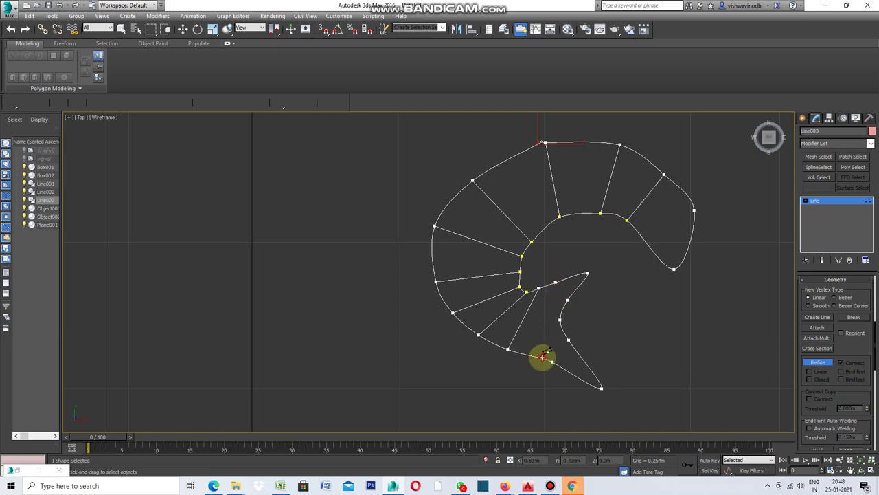
click(543, 356)
click(821, 364)
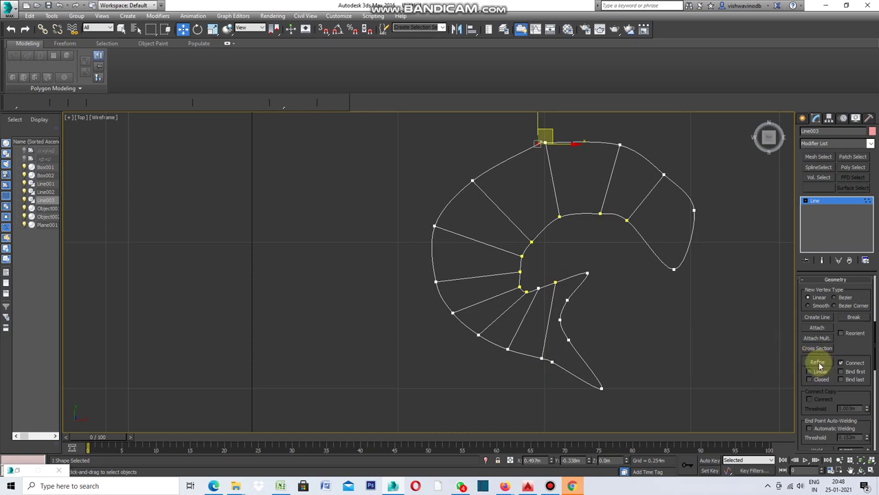
click(818, 363)
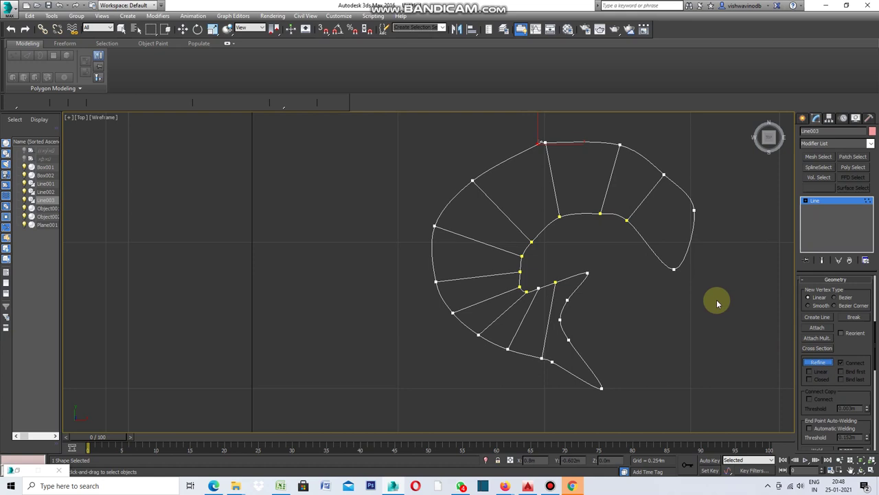
Add further Refine connections between the inner arc and the top outer curve.
click(546, 225)
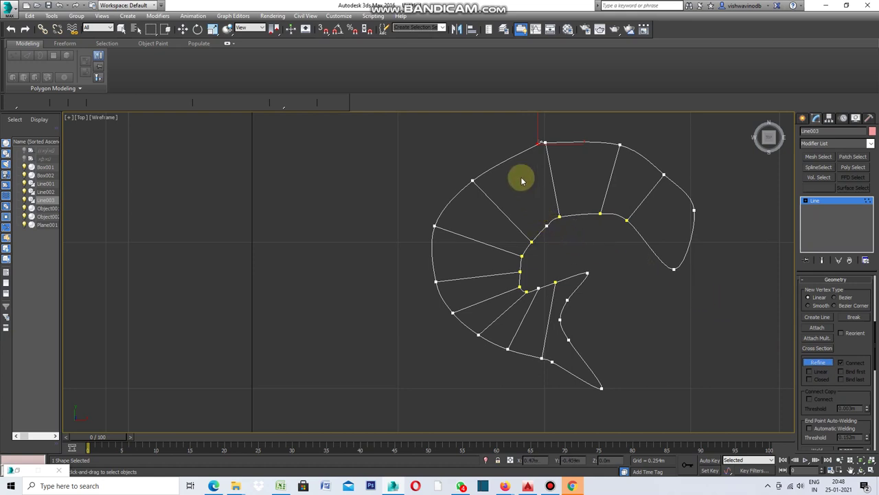
click(818, 363)
key(w)
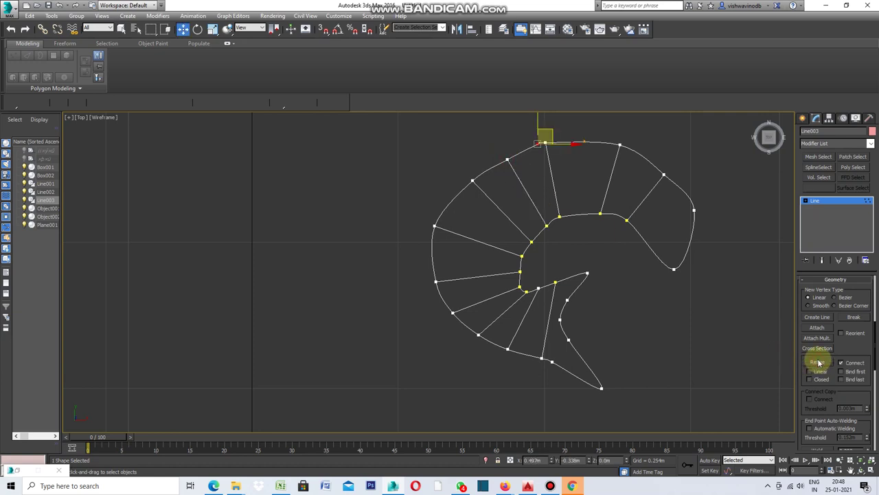
click(820, 364)
click(584, 214)
click(582, 147)
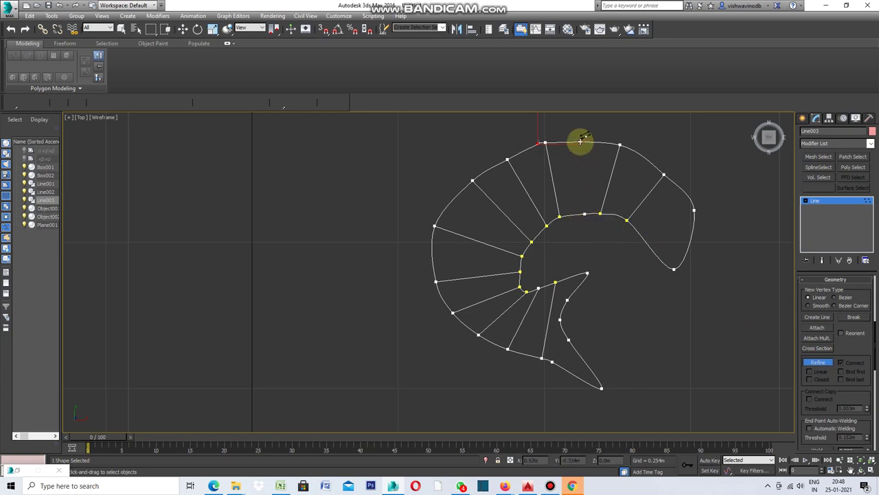
click(819, 363)
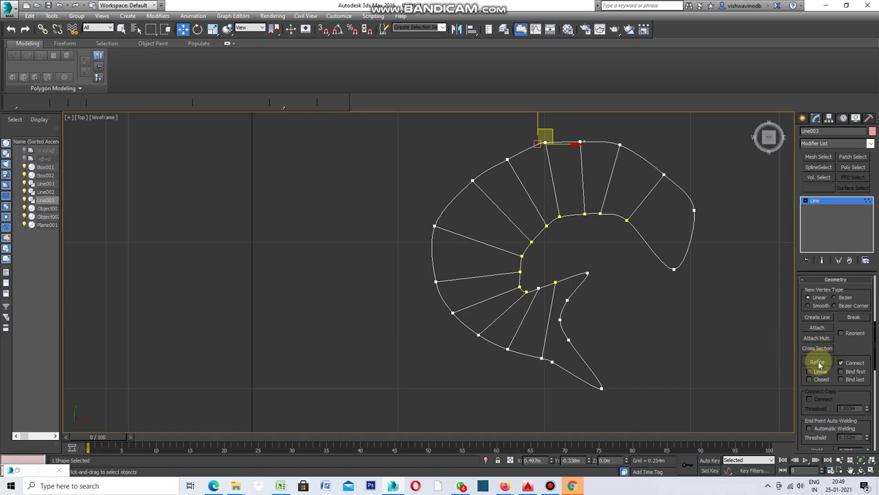
click(819, 363)
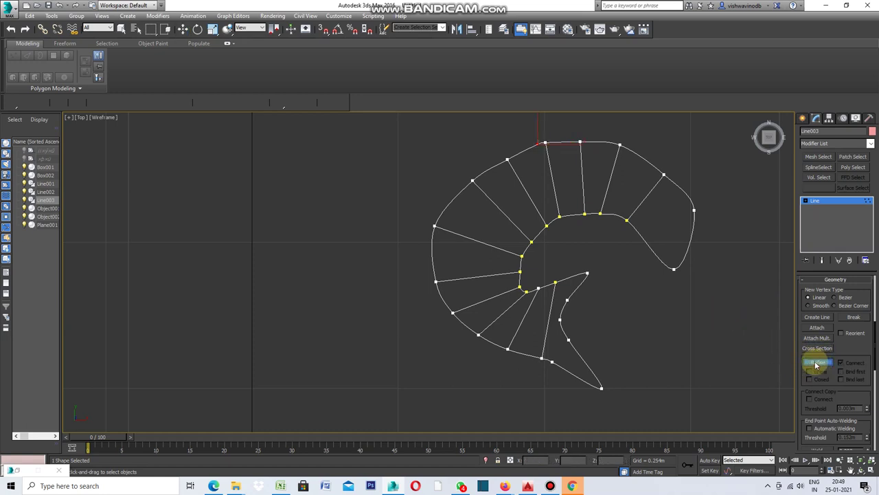
click(561, 320)
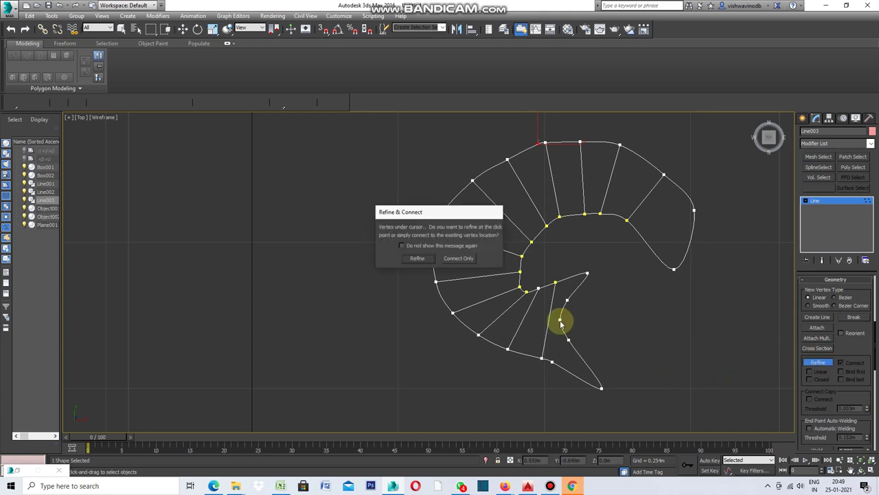
click(459, 259)
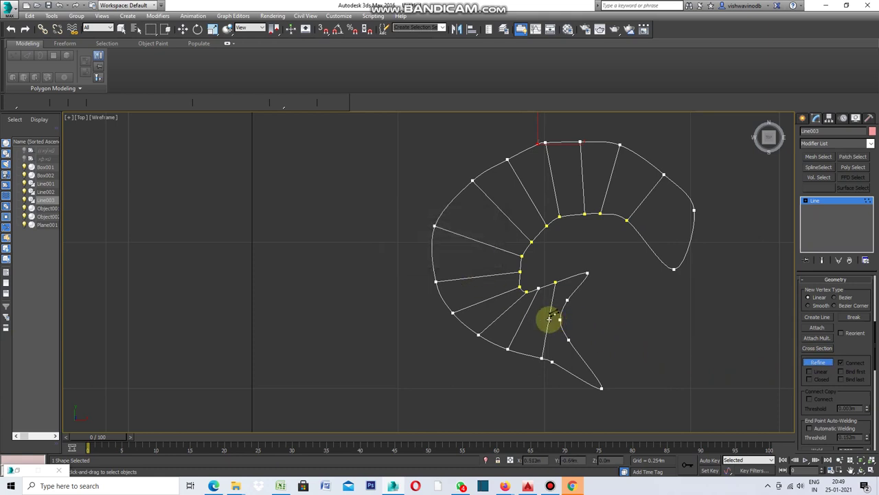
Refine a vertex on every radial spoke to form a connected middle ring, then exit Refine.
click(505, 311)
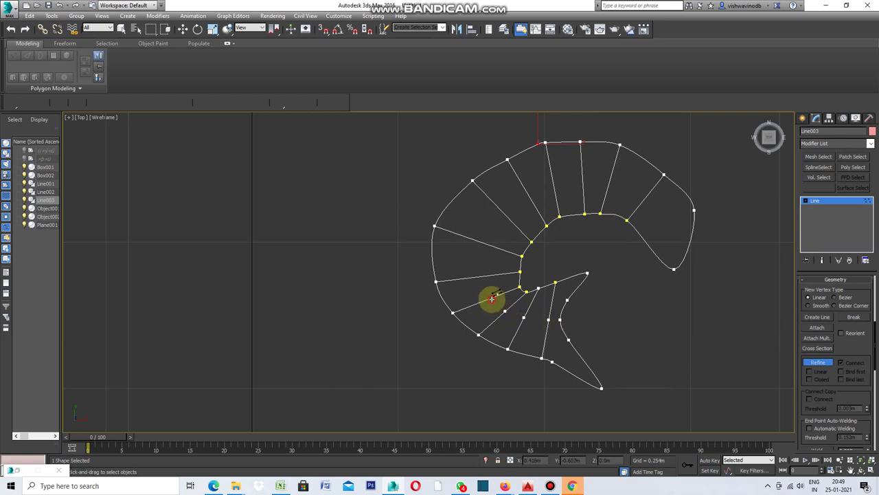
click(492, 298)
click(479, 275)
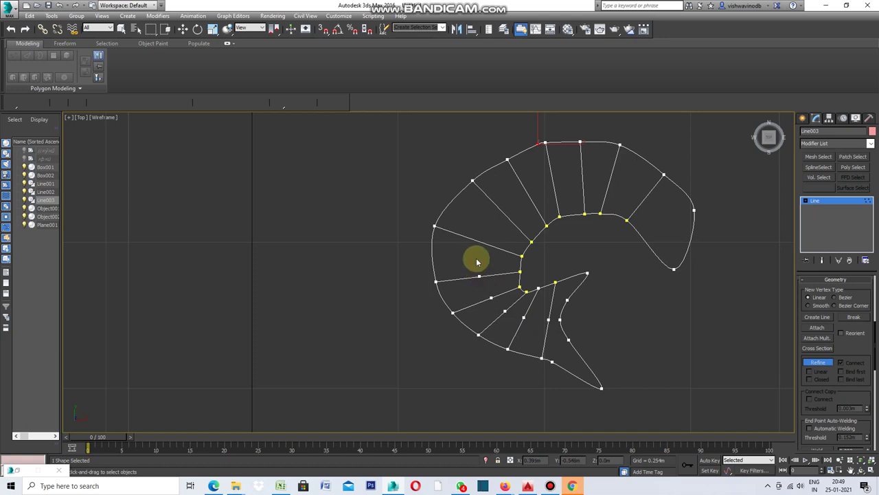
click(477, 240)
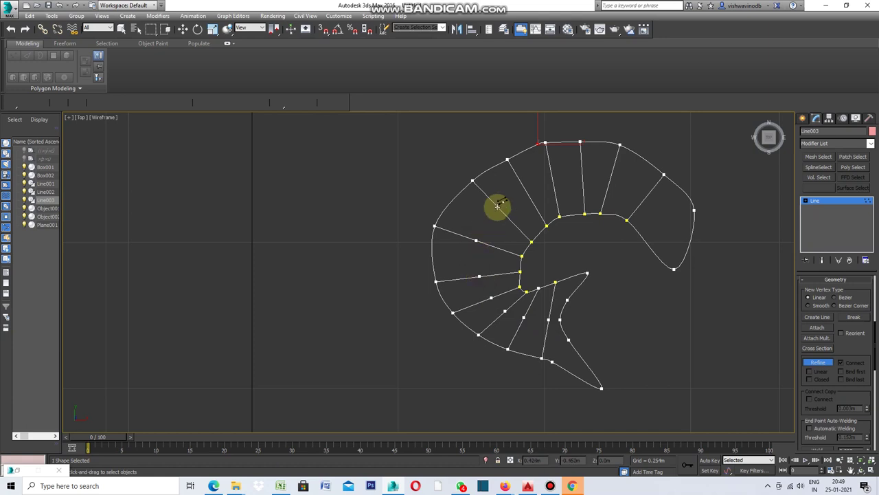
click(499, 206)
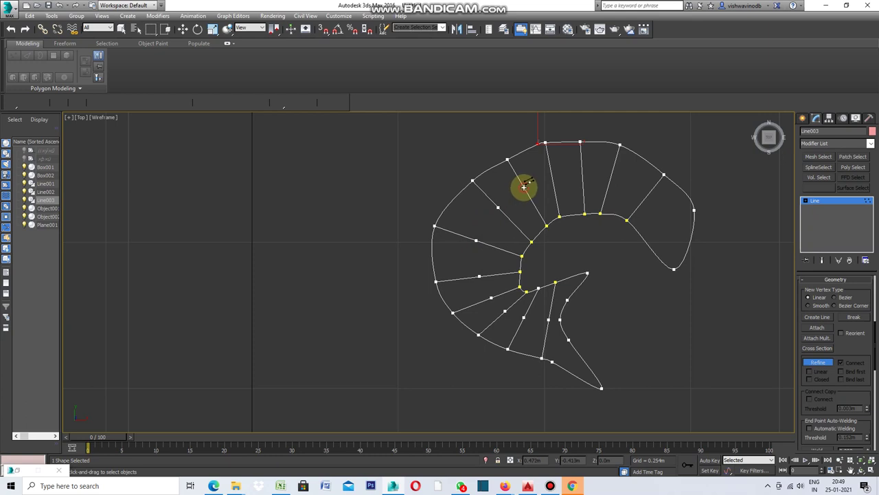
click(524, 186)
click(553, 177)
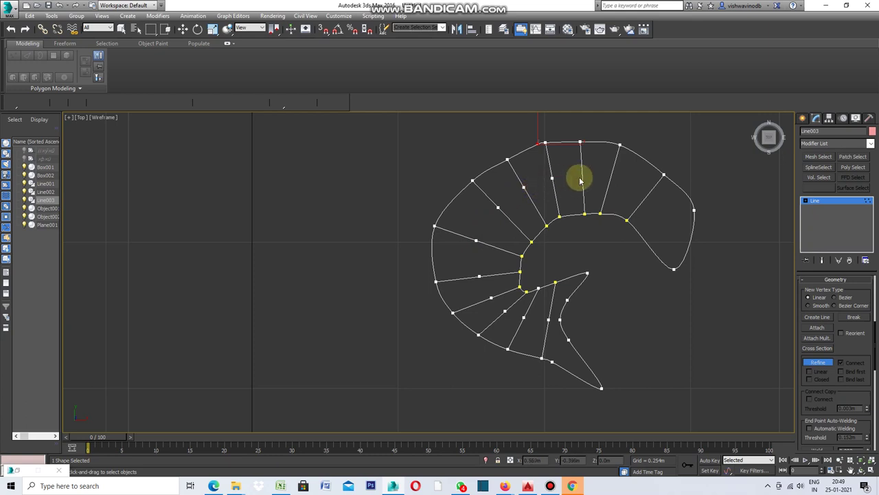
click(583, 175)
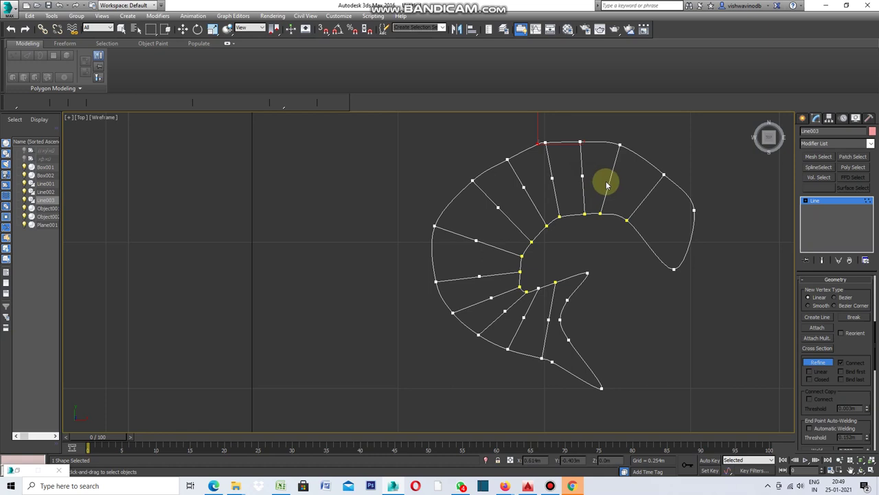
click(609, 178)
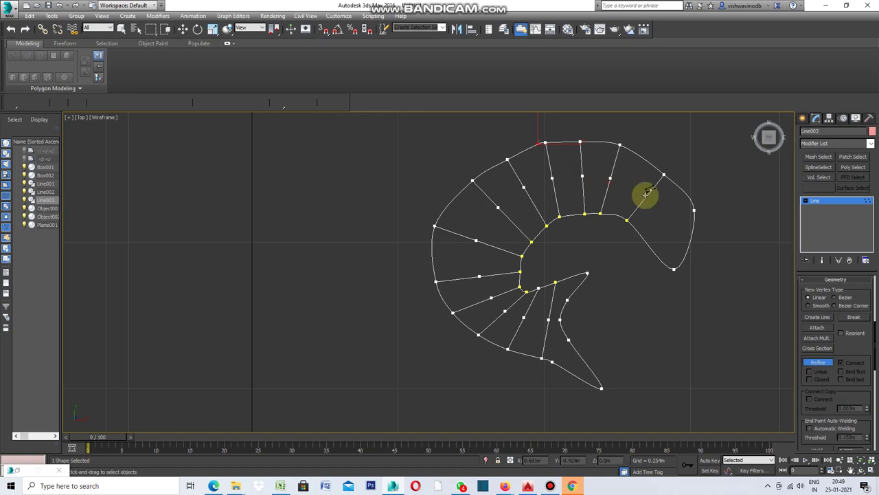
click(647, 196)
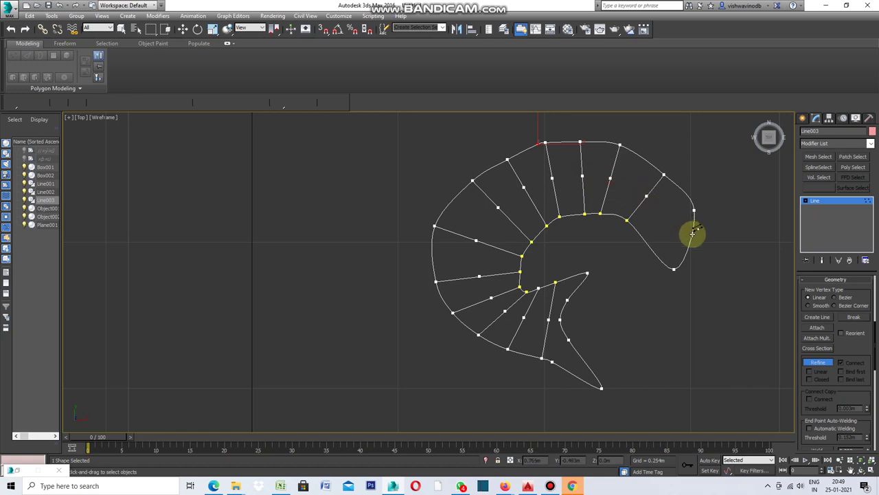
click(693, 235)
click(818, 362)
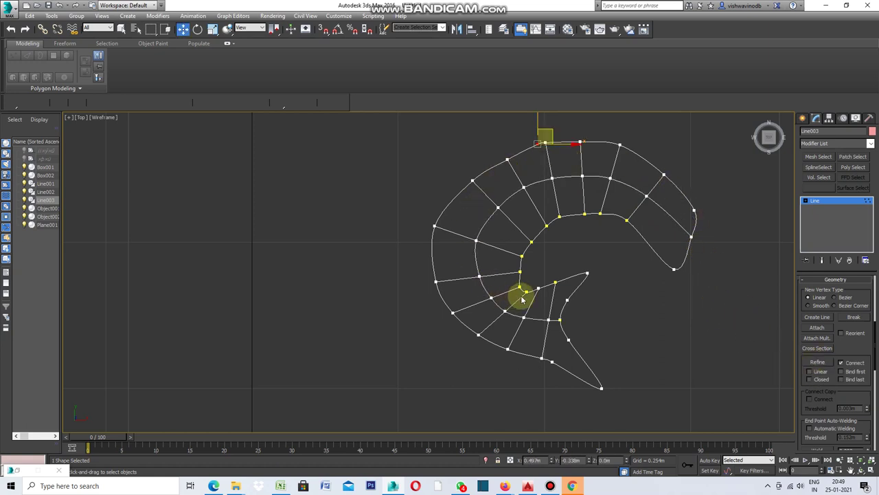
click(840, 362)
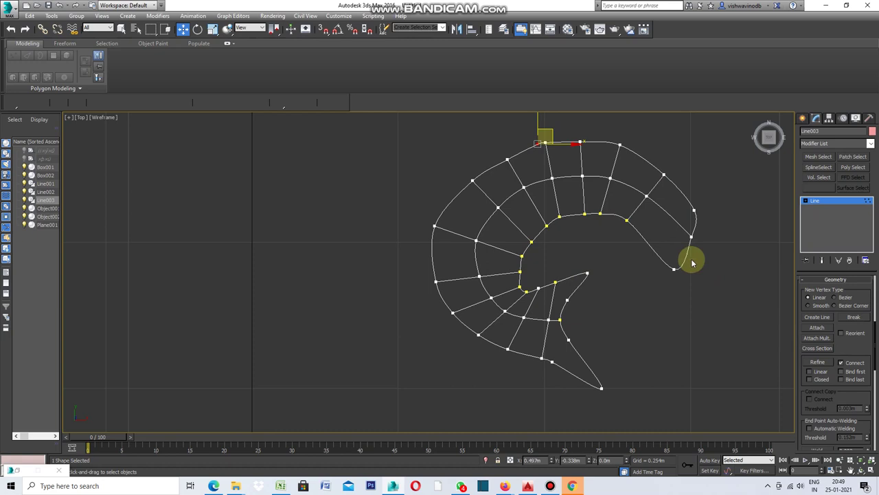
Select Line003's middle-ring vertices by clicking two and drag-selecting the rest.
click(642, 205)
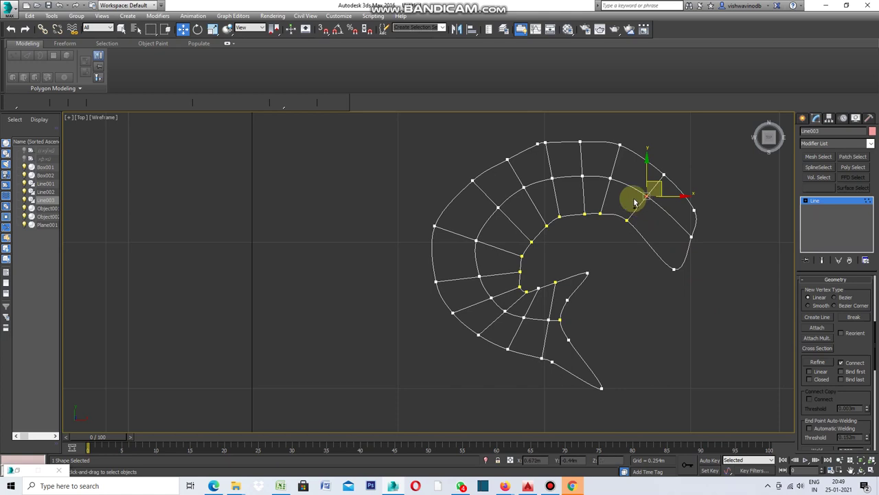
click(610, 184)
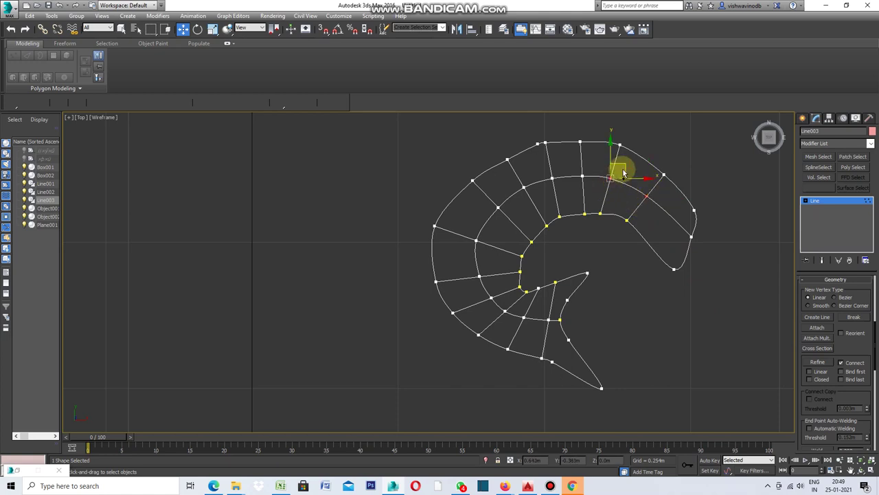
mouse_move(598, 172)
mouse_down()
mouse_move(523, 204)
mouse_move(473, 270)
mouse_move(475, 317)
mouse_move(566, 324)
mouse_move(537, 325)
mouse_up()
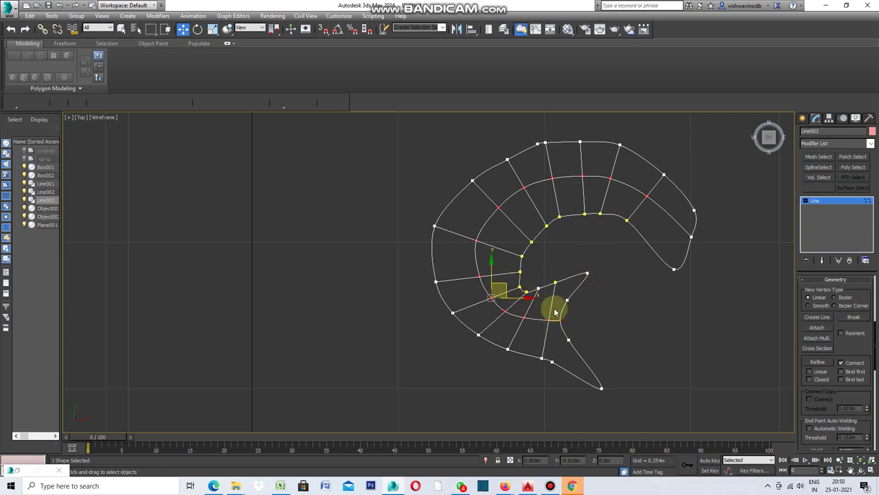
click(70, 121)
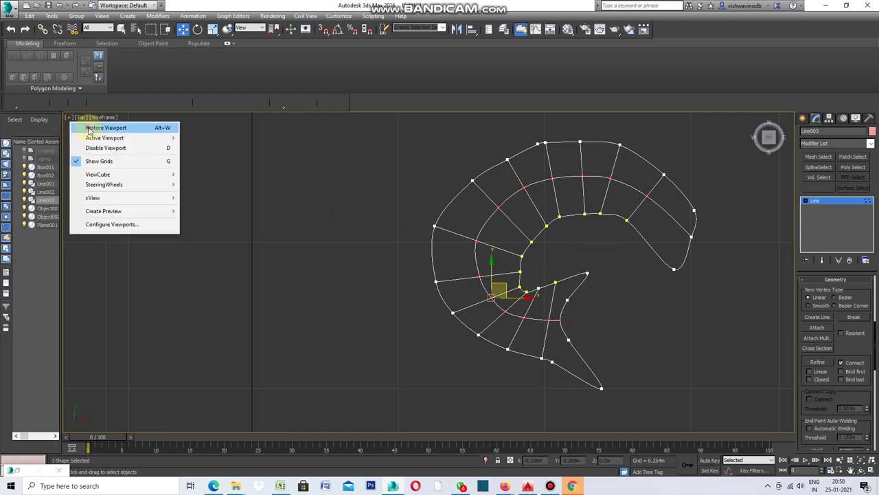
Maximize the Perspective view and pan to centre the spline grid.
click(79, 126)
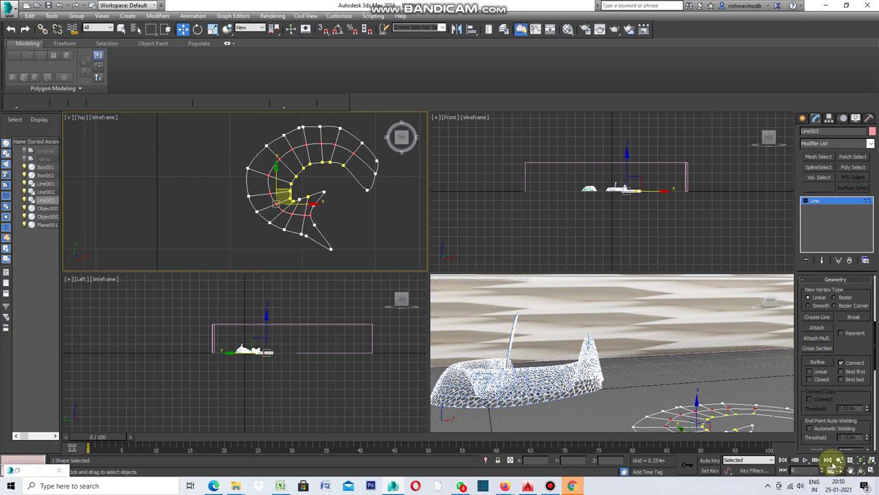
click(438, 282)
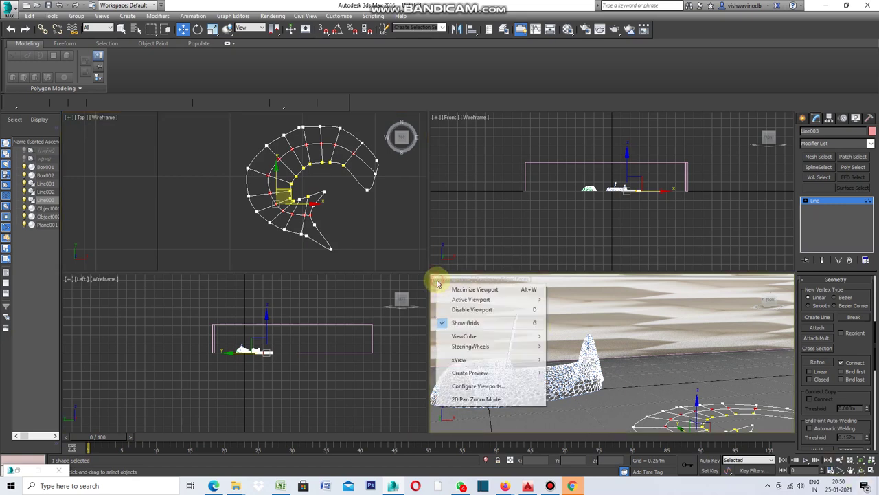
click(453, 289)
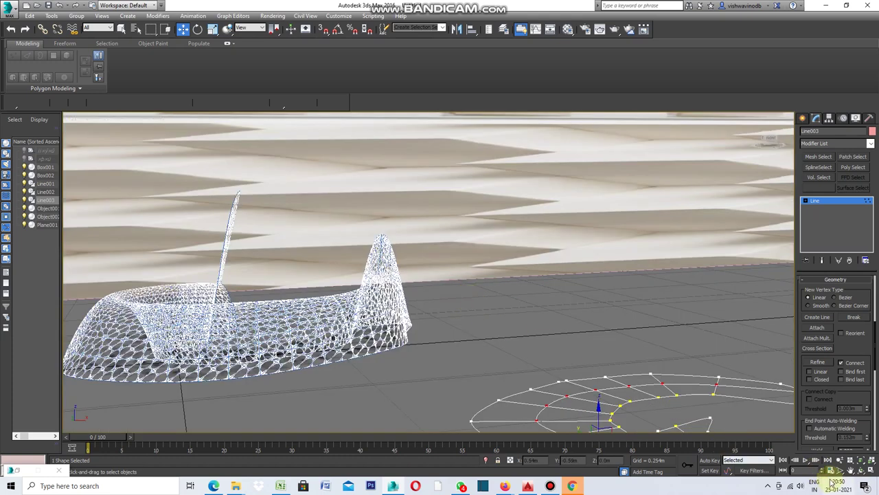
click(851, 471)
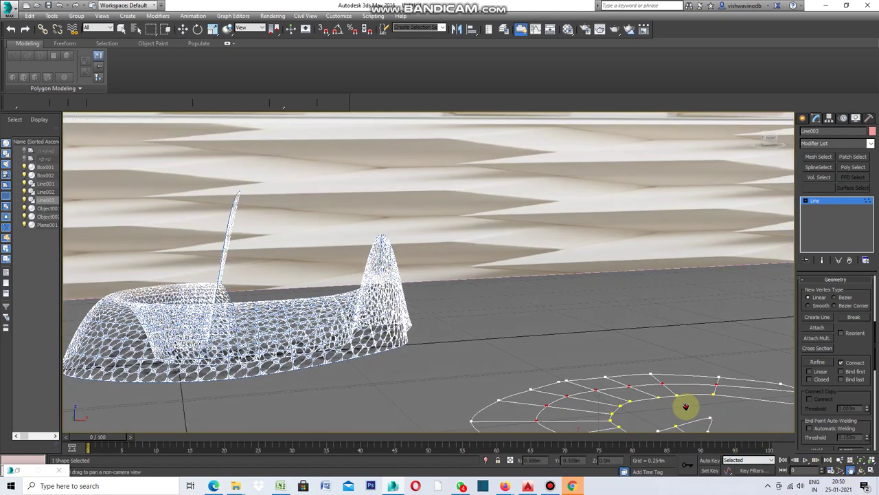
drag(682, 406, 651, 372)
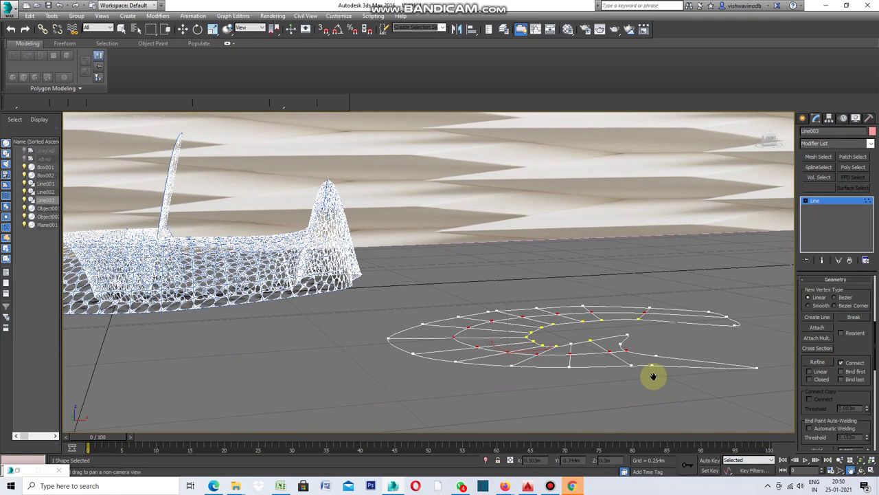
Lift the middle-ring vertices along Z into a dome, then orbit to inspect it.
click(182, 29)
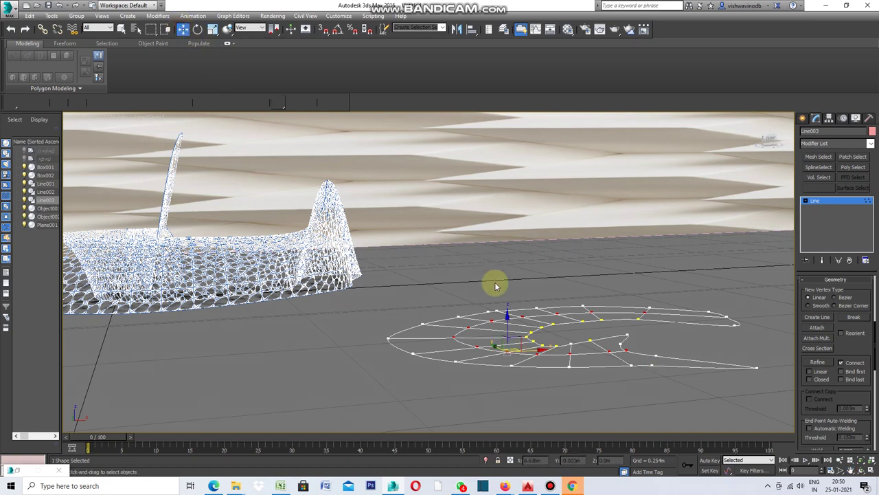
drag(508, 325, 503, 277)
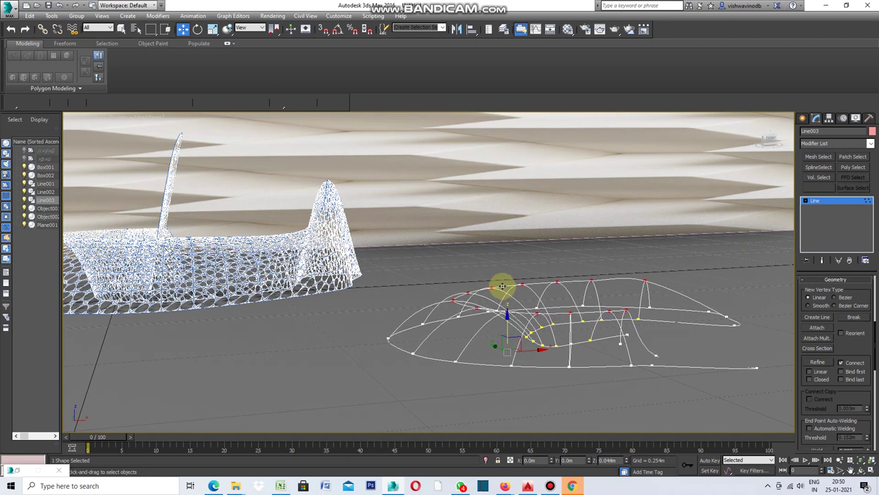
drag(502, 278, 510, 233)
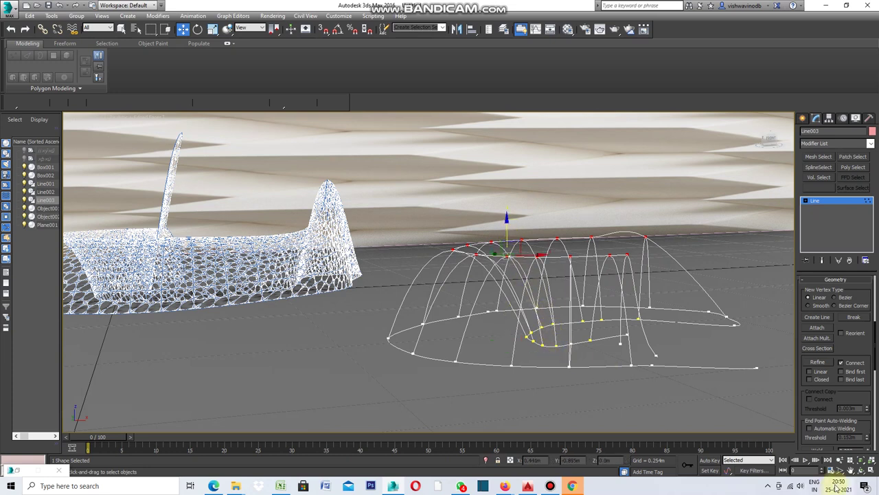
click(861, 472)
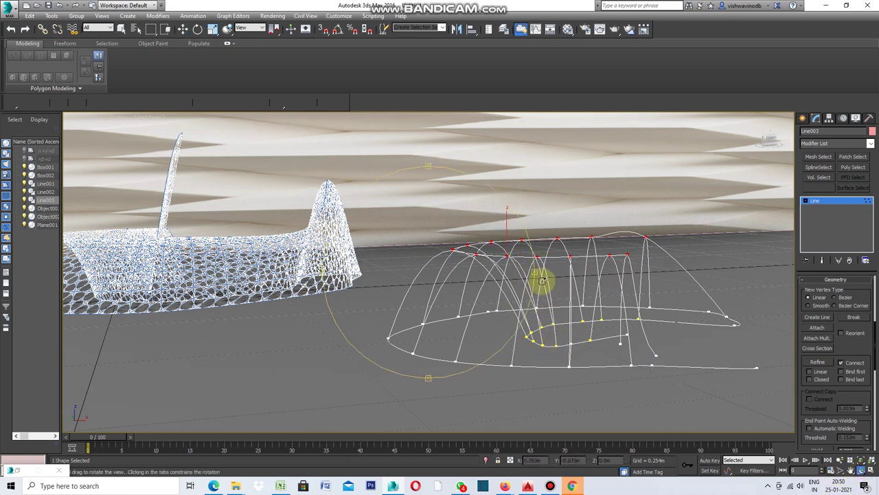
mouse_move(536, 271)
mouse_down()
mouse_move(465, 285)
mouse_move(520, 294)
mouse_move(476, 300)
mouse_up()
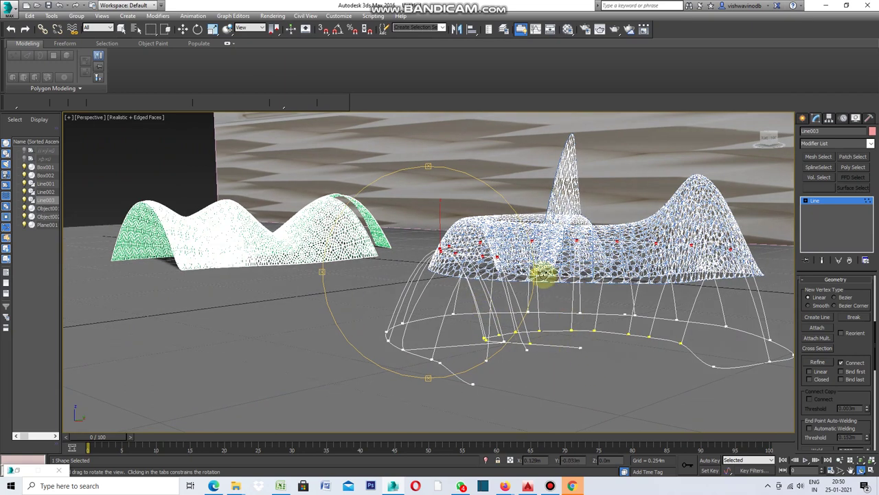
drag(537, 272, 467, 291)
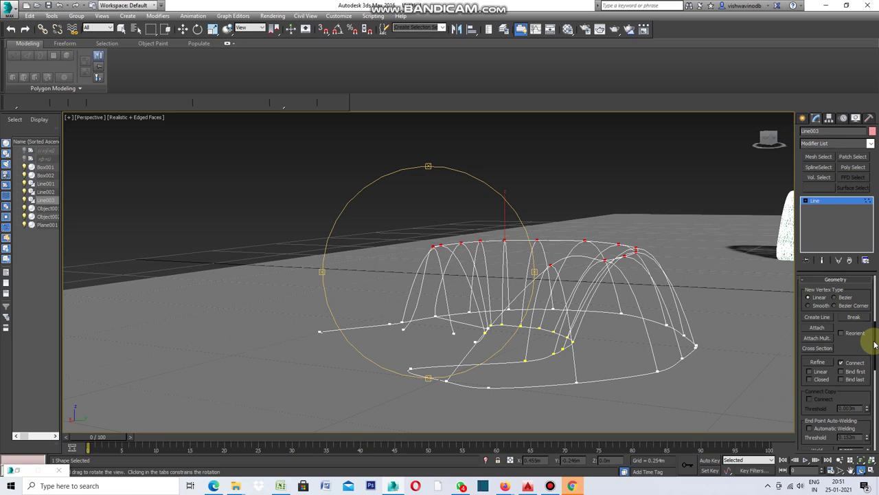
Raise a single vertex on the left arch to heighten that arch.
key(w)
drag(876, 342, 877, 293)
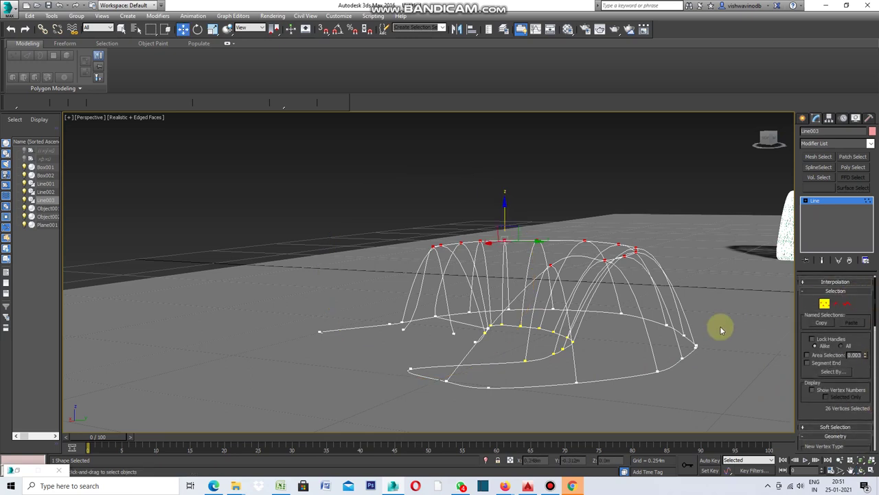
click(402, 325)
drag(403, 314, 396, 211)
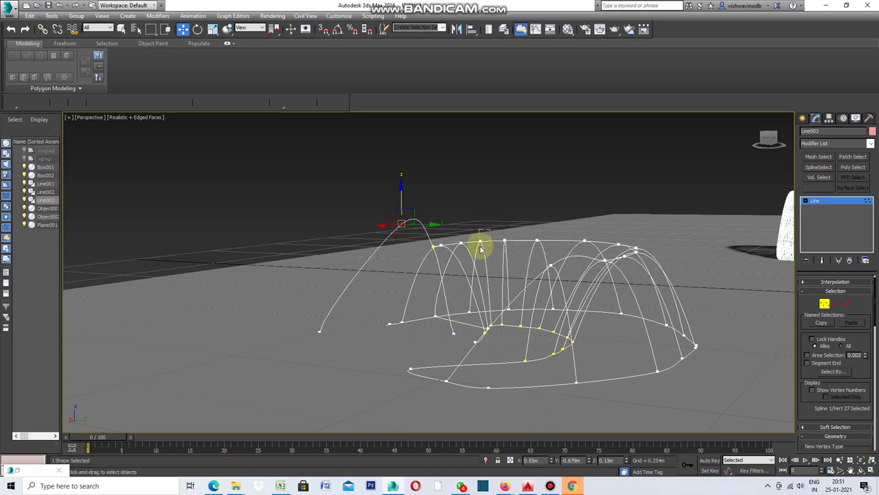
Adjust two more arch-top vertices up and down, leaving one lifted into a peak.
drag(479, 253, 477, 238)
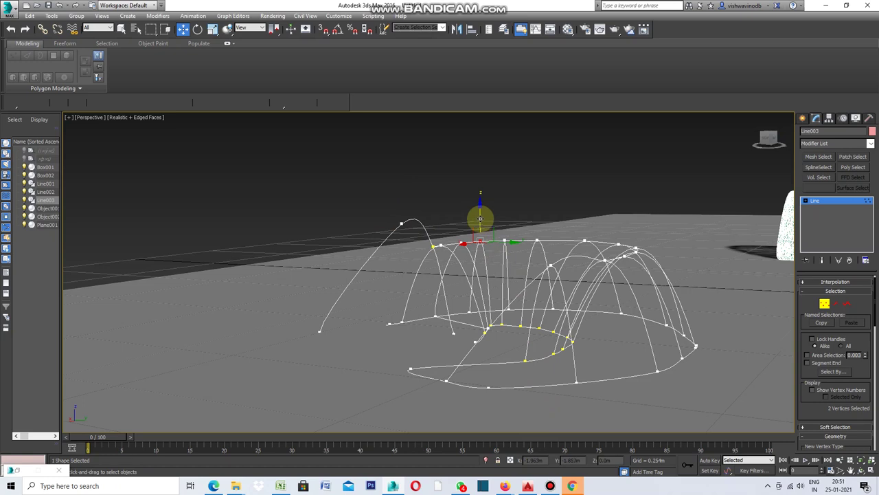
drag(484, 233, 487, 210)
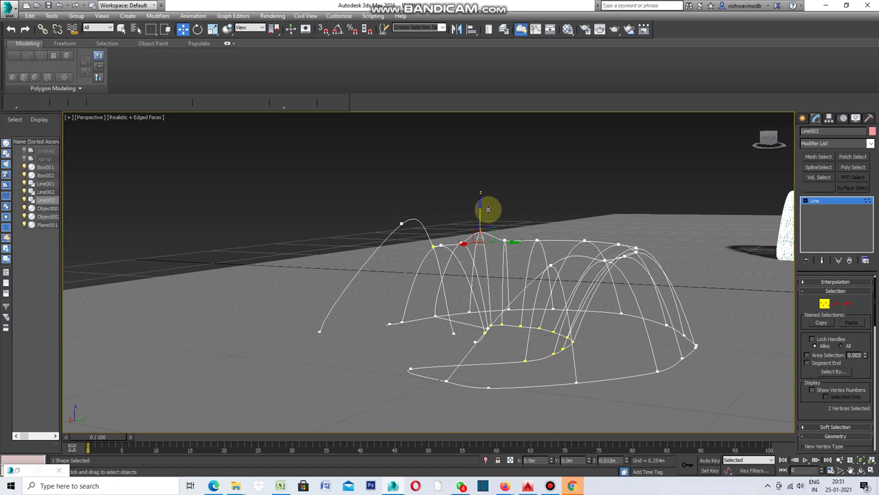
drag(491, 200, 495, 220)
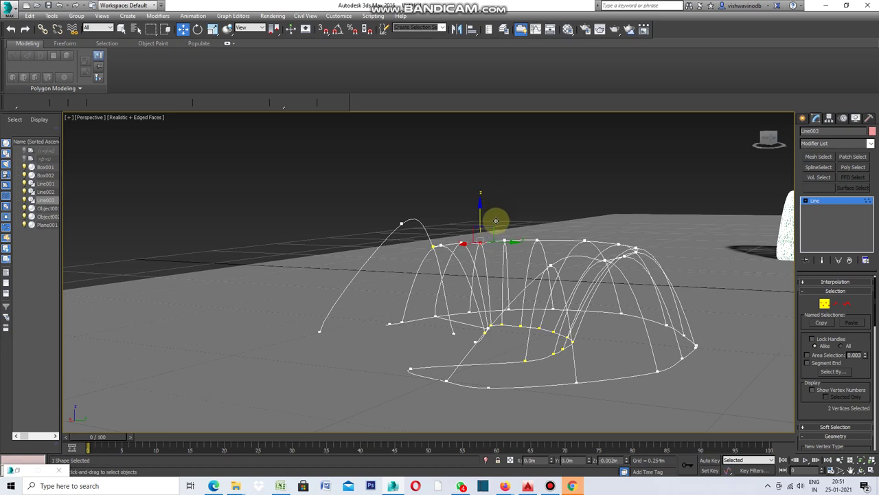
click(539, 231)
mouse_move(537, 221)
mouse_down()
mouse_move(539, 196)
mouse_move(551, 211)
mouse_up()
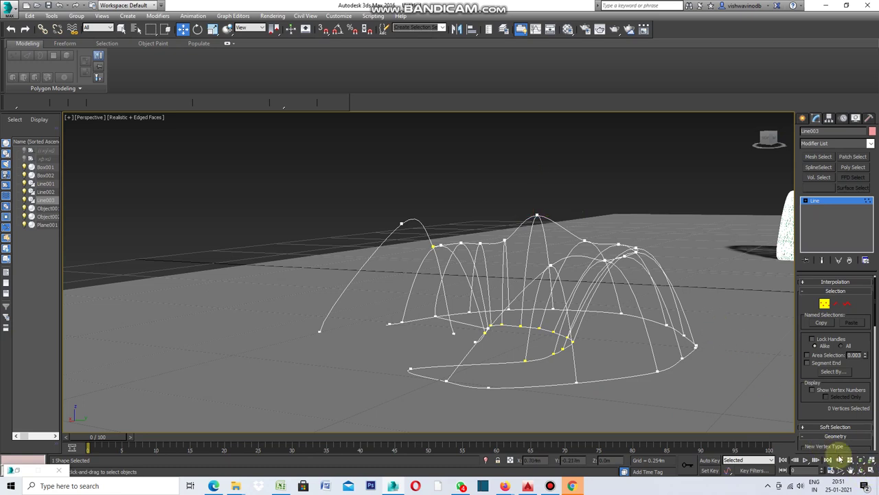
click(856, 471)
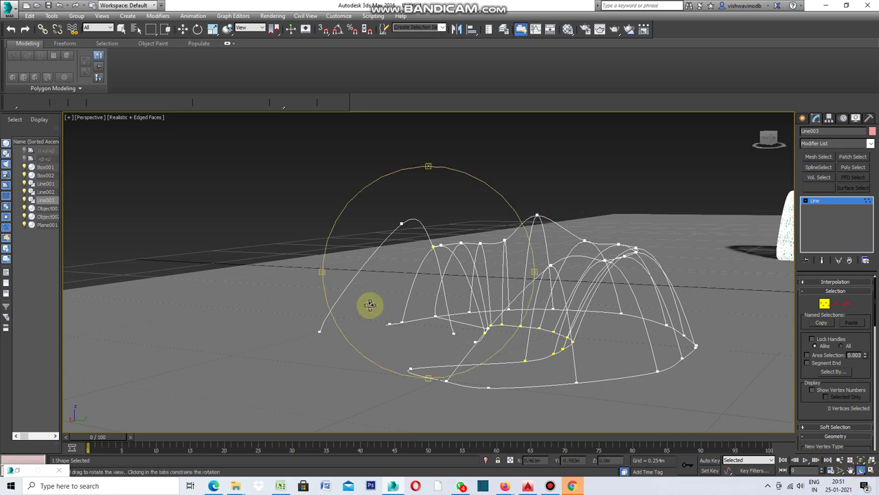
mouse_move(320, 269)
mouse_down()
mouse_move(359, 295)
mouse_move(312, 292)
mouse_move(324, 295)
mouse_up()
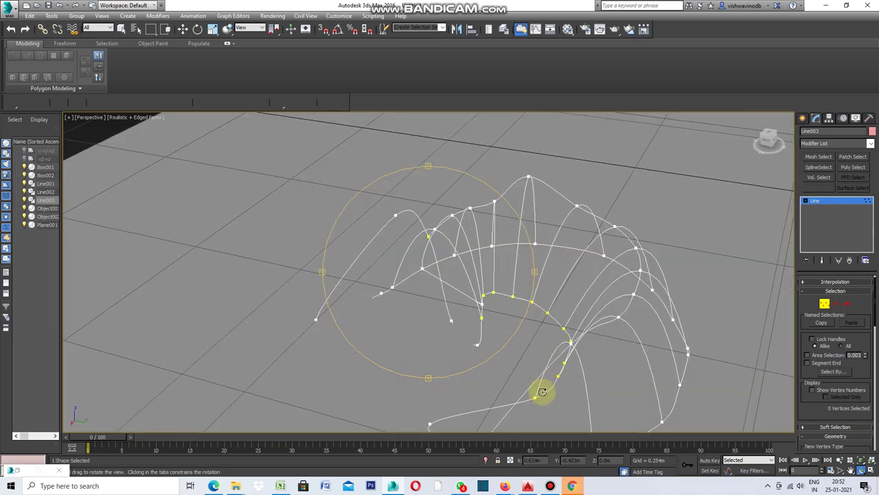
click(850, 470)
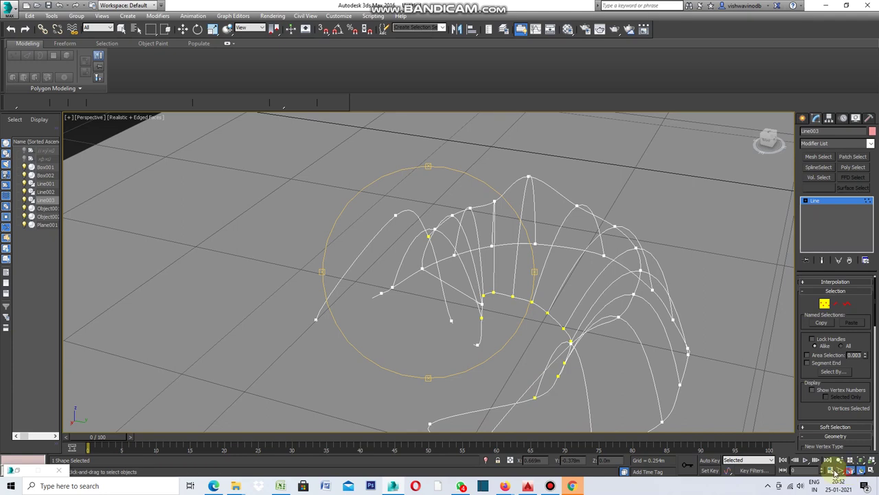
mouse_move(562, 358)
mouse_down()
mouse_move(546, 320)
mouse_move(509, 292)
mouse_move(445, 303)
mouse_move(512, 298)
mouse_up()
click(864, 469)
click(850, 470)
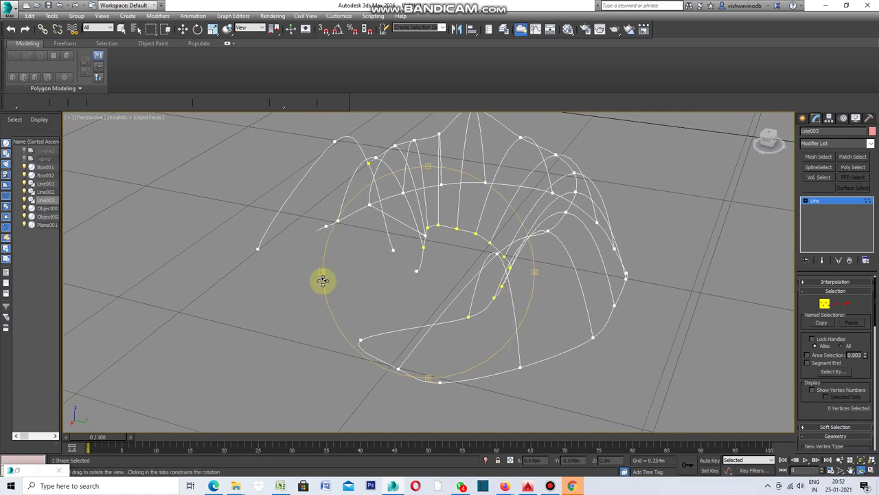
drag(323, 275, 415, 297)
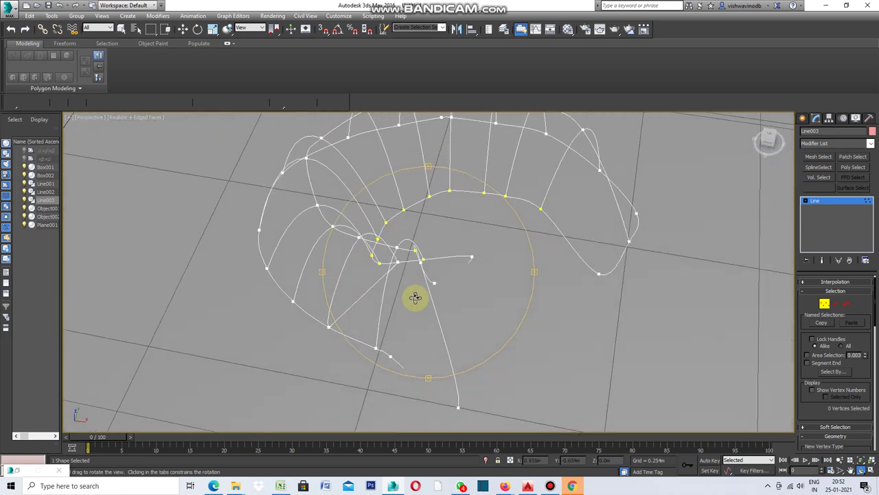
click(852, 472)
mouse_move(579, 299)
mouse_down()
mouse_move(567, 340)
mouse_move(536, 329)
mouse_up()
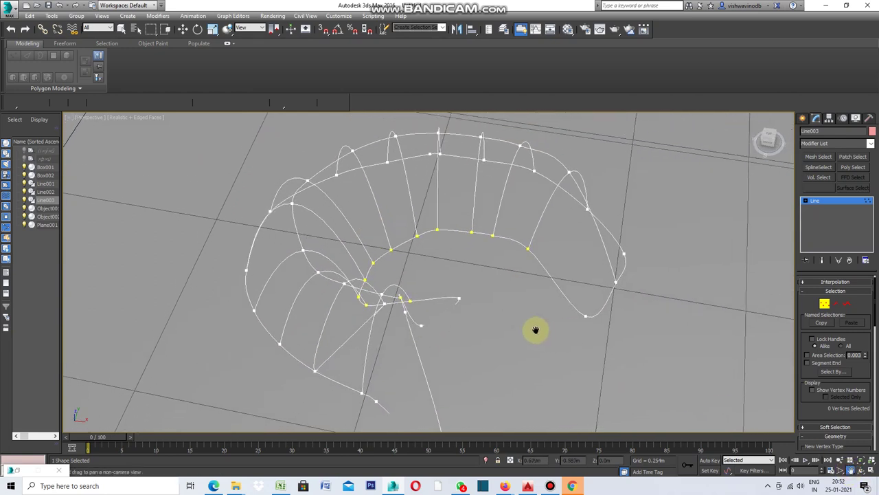
scroll(536, 329, down, 4)
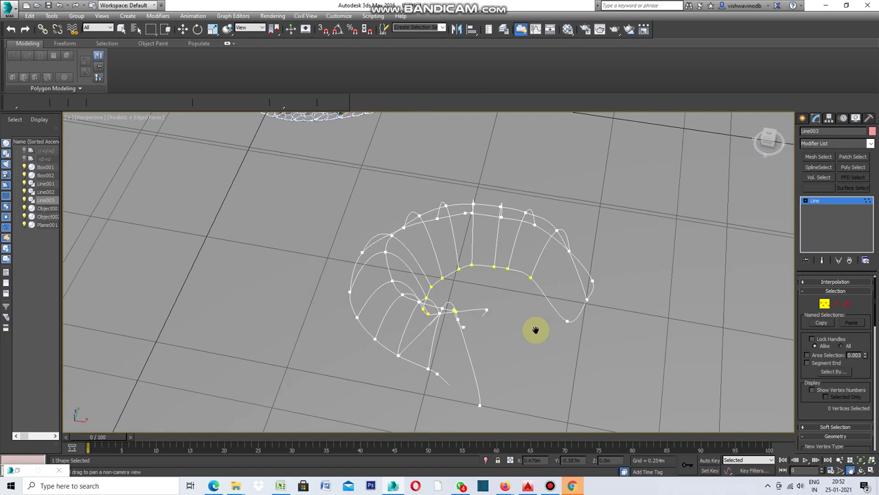
drag(546, 329, 520, 313)
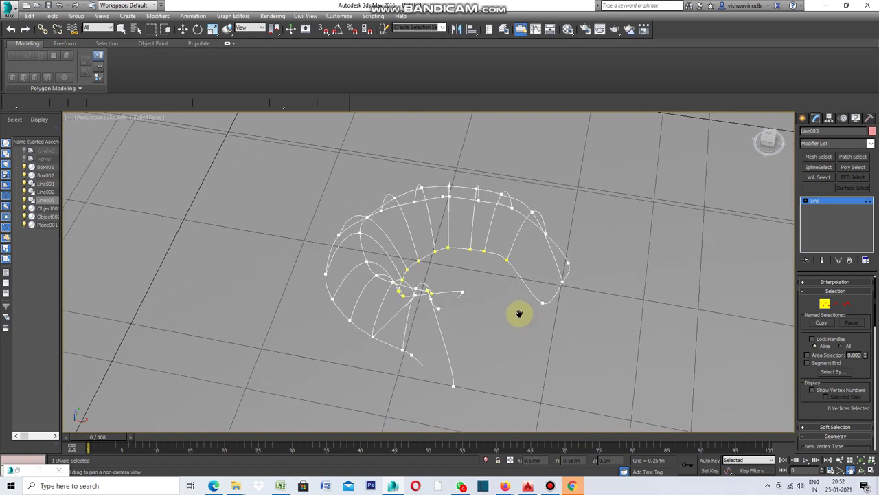
key(Escape)
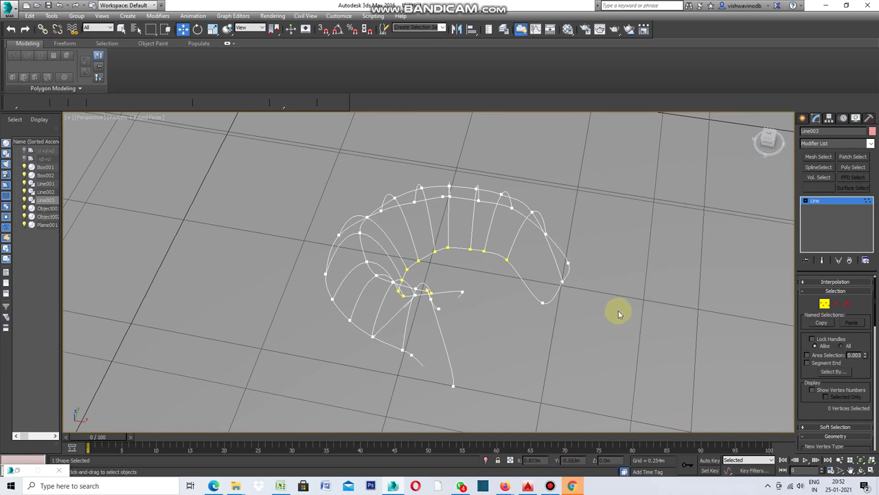
right_click(616, 307)
mouse_move(653, 396)
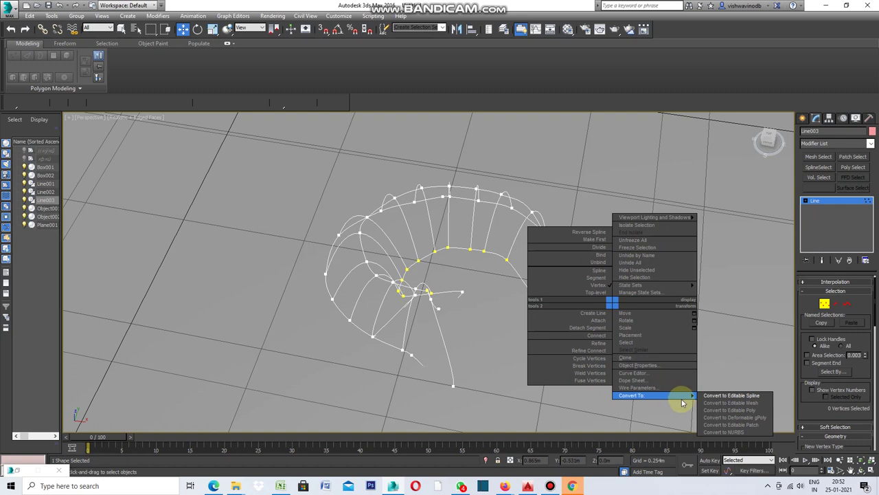
Add a Surface modifier to Line003, skinning the spline cage into a pink surface.
click(732, 364)
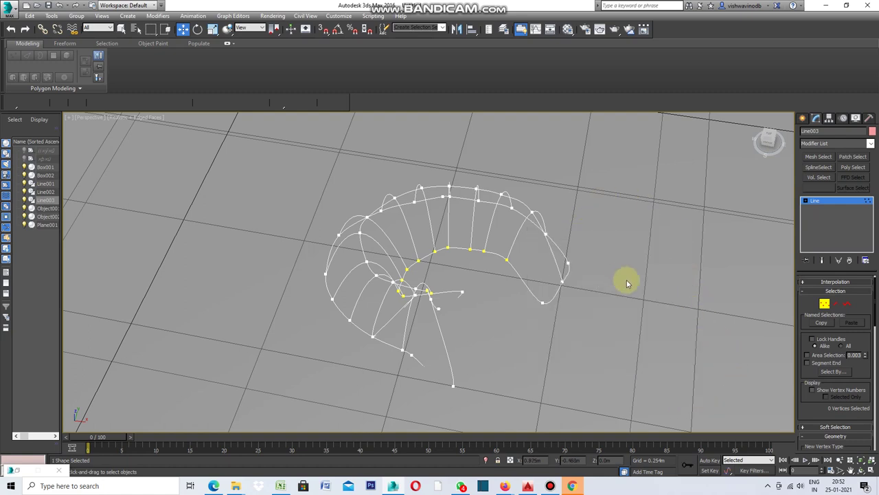
click(870, 143)
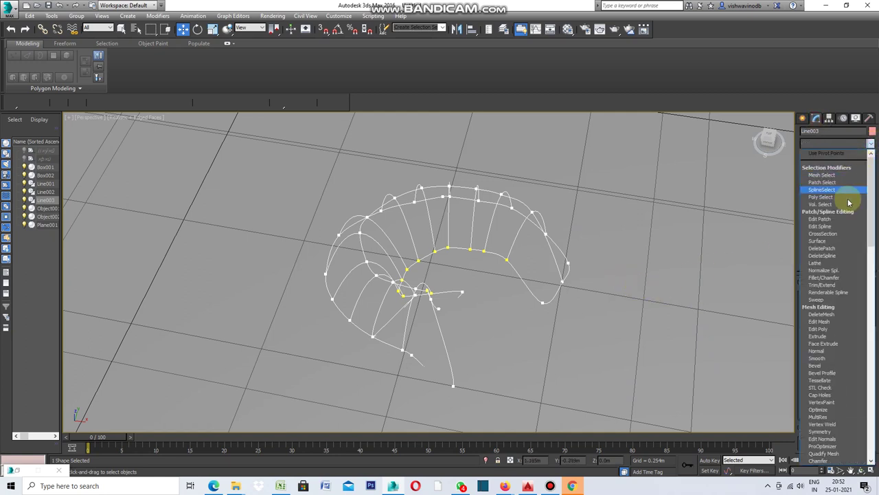
click(835, 243)
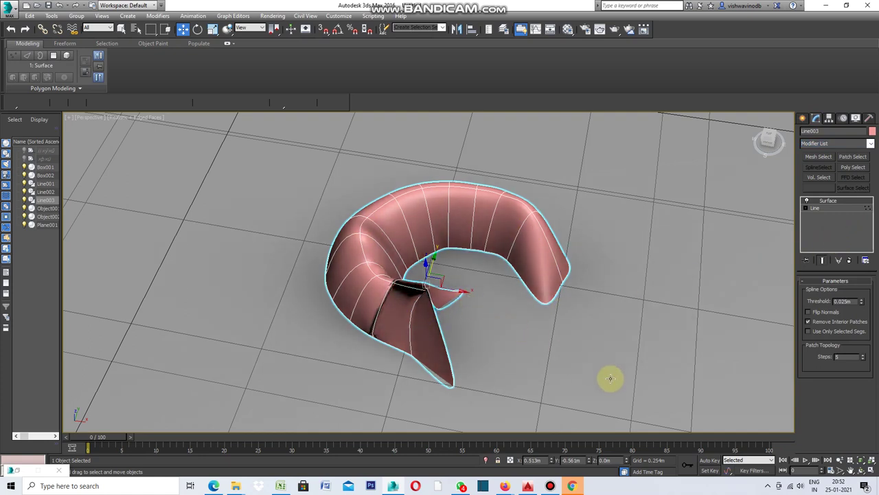
Add a Subdivide modifier above Surface to triangulate the canopy into a dense mesh.
click(850, 471)
drag(501, 353, 410, 335)
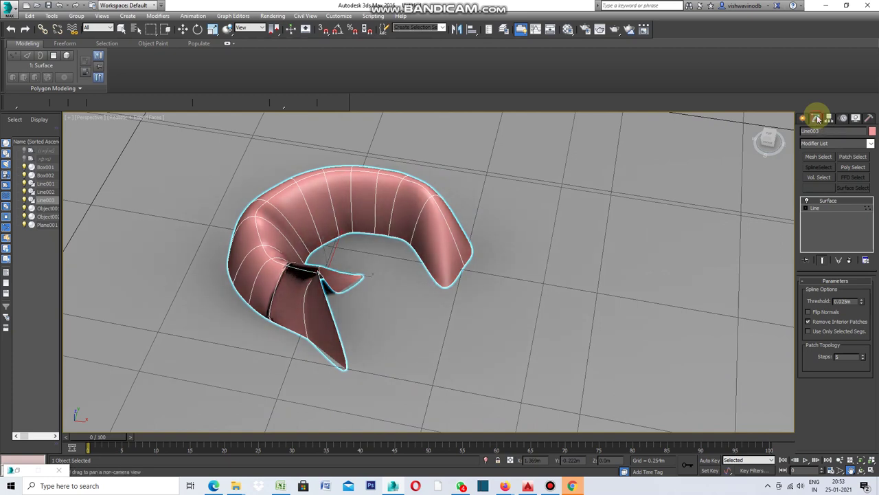
click(871, 144)
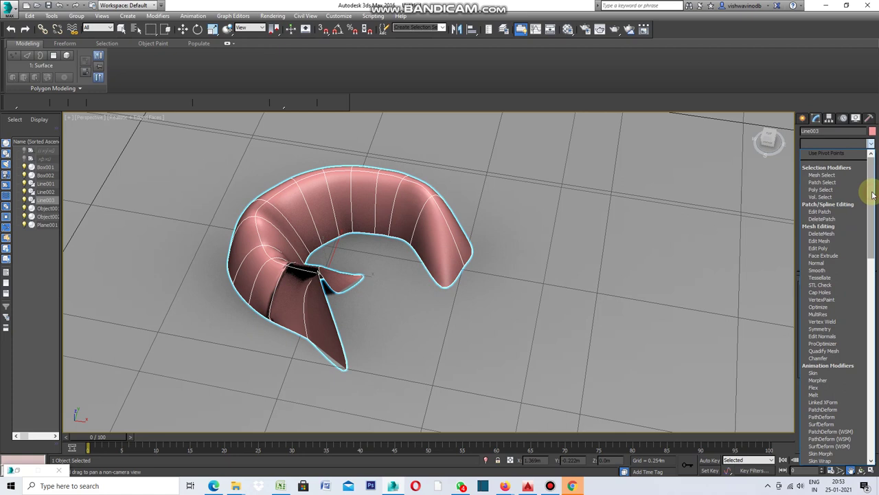
drag(873, 195, 875, 396)
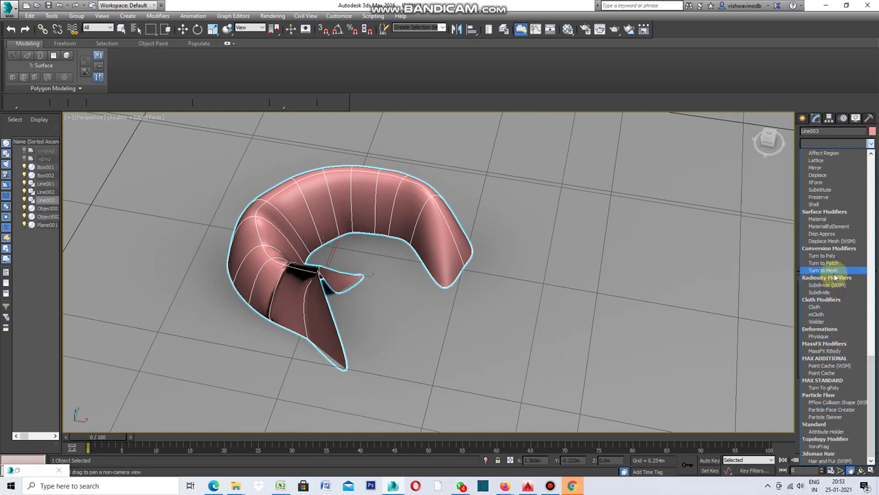
click(821, 292)
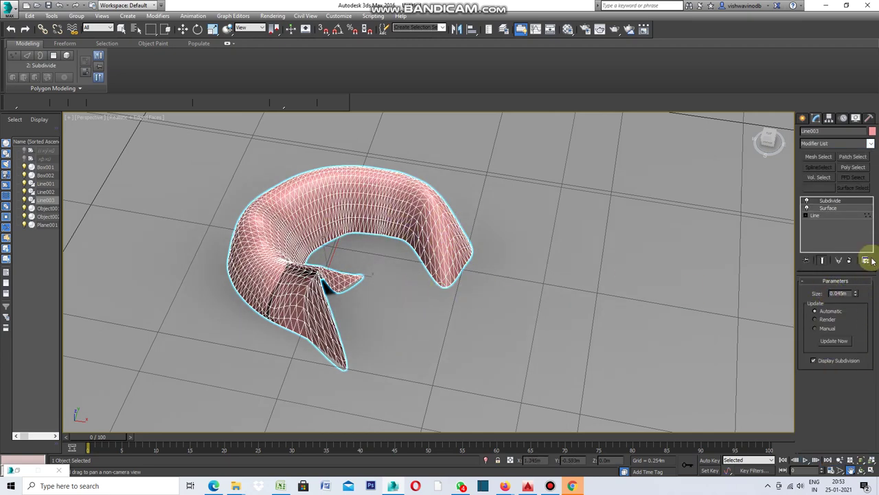
Add a Vertex Weld modifier with a 0.003m threshold above Subdivide.
click(871, 144)
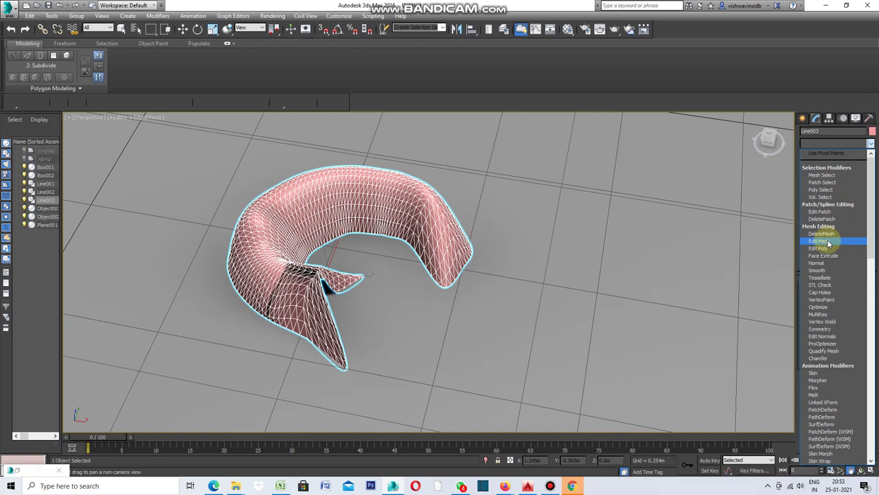
click(827, 322)
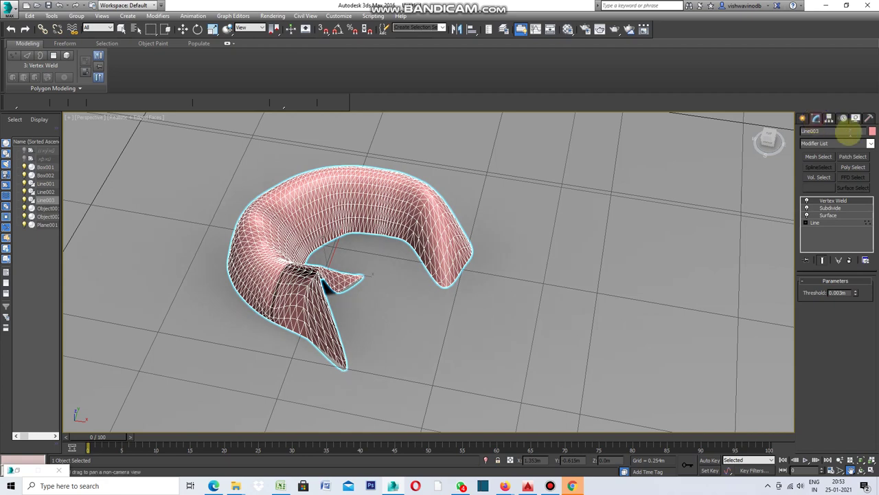
Stack two MeshSmooth modifiers (NURMS, 1 iteration) above Vertex Weld on Line003.
click(871, 145)
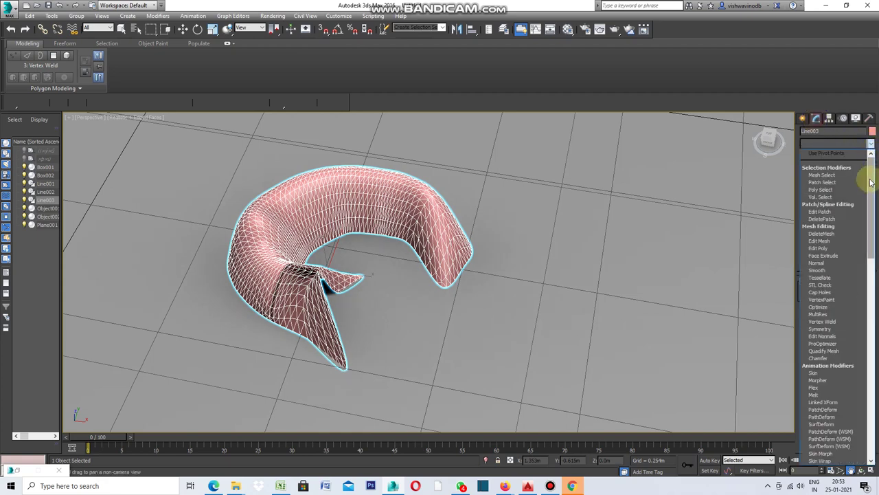
drag(871, 182, 876, 309)
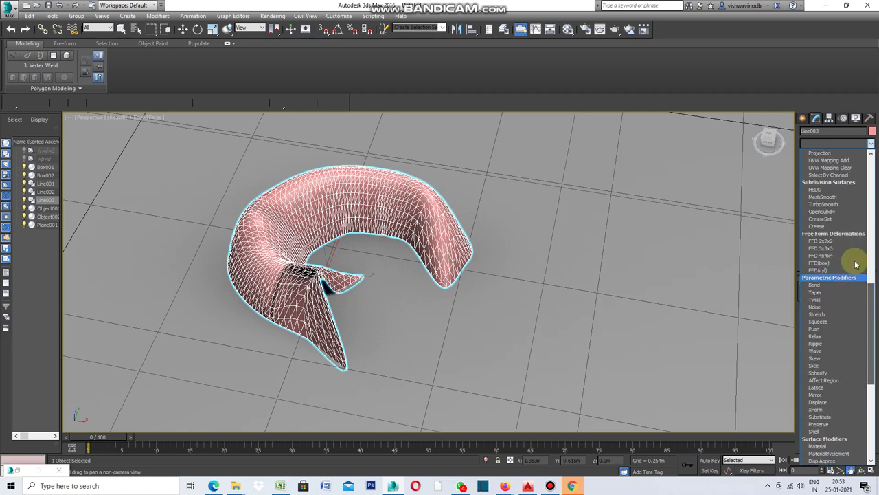
click(823, 198)
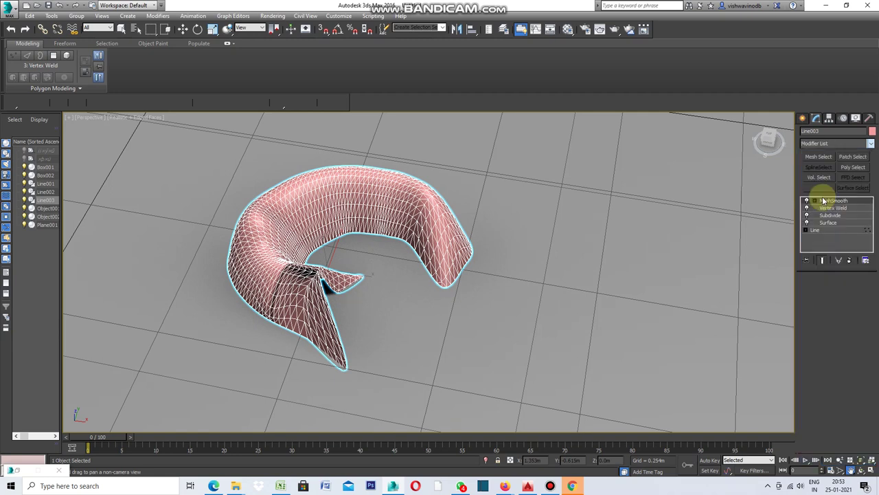
click(850, 471)
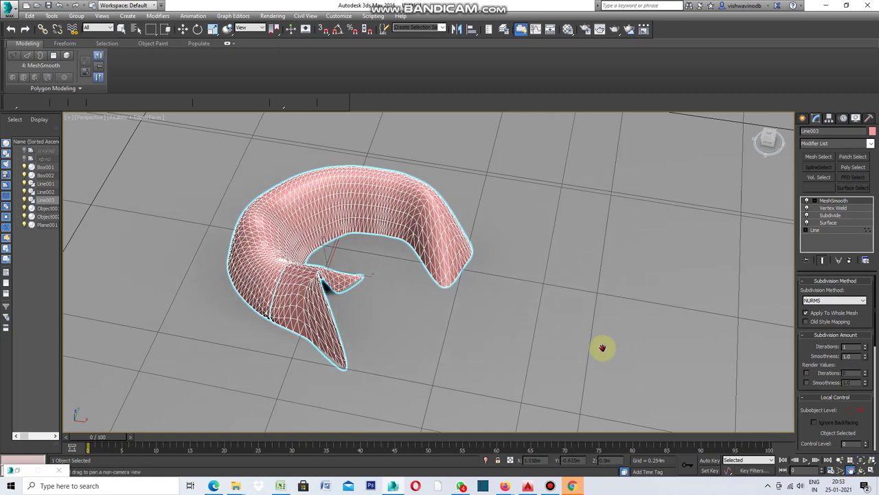
drag(602, 348, 673, 369)
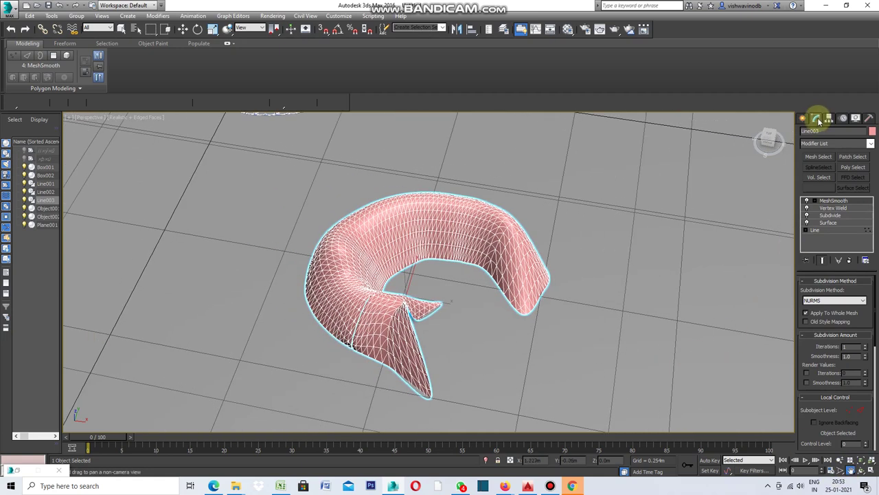
click(870, 146)
drag(872, 192, 876, 277)
click(838, 328)
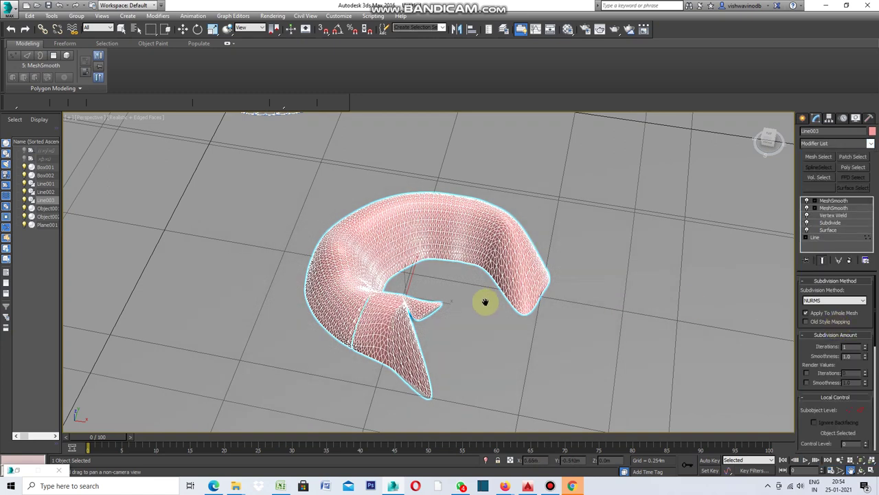
mouse_move(486, 304)
middle_down()
mouse_move(609, 285)
mouse_move(624, 256)
mouse_move(465, 274)
middle_up()
click(852, 471)
mouse_move(532, 275)
mouse_down()
mouse_move(476, 294)
mouse_move(394, 273)
mouse_move(403, 261)
mouse_move(481, 247)
mouse_up()
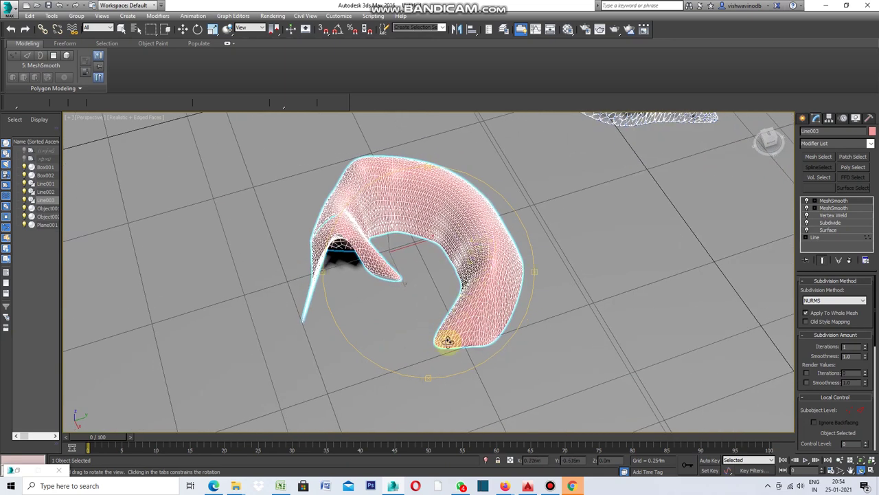
mouse_move(426, 375)
mouse_down()
mouse_move(453, 337)
mouse_move(435, 331)
mouse_up()
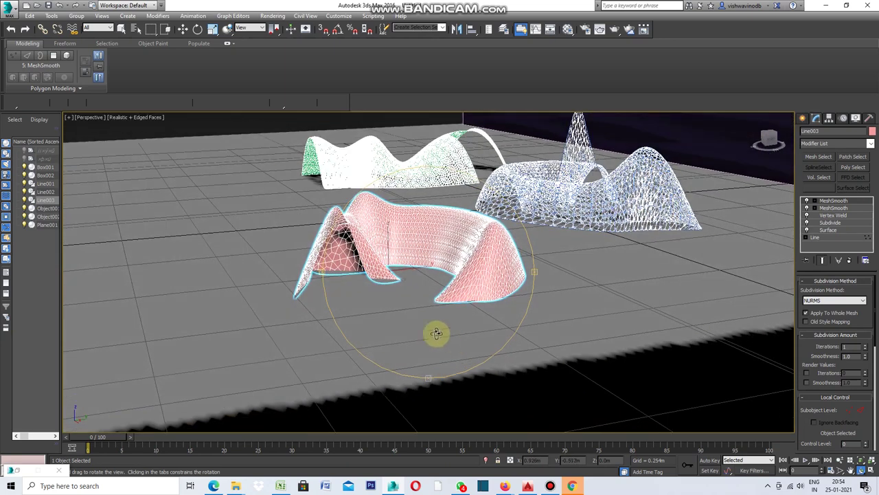
drag(323, 272, 409, 287)
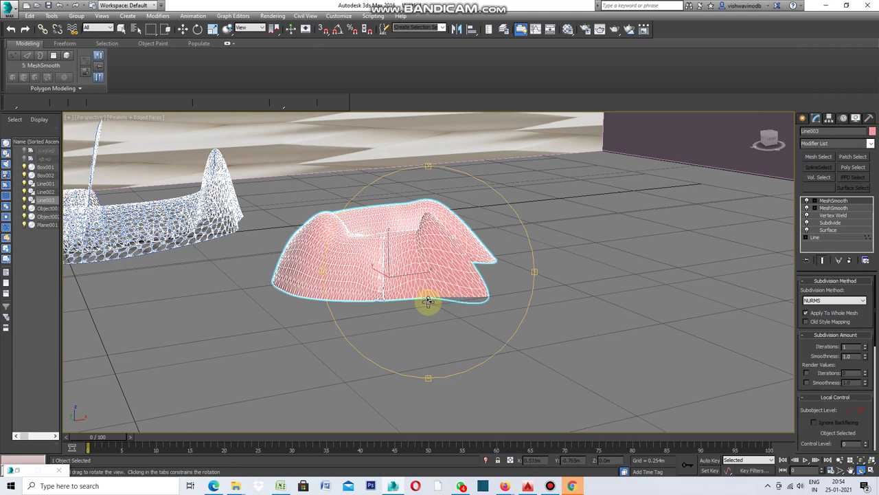
scroll(389, 292, up, 3)
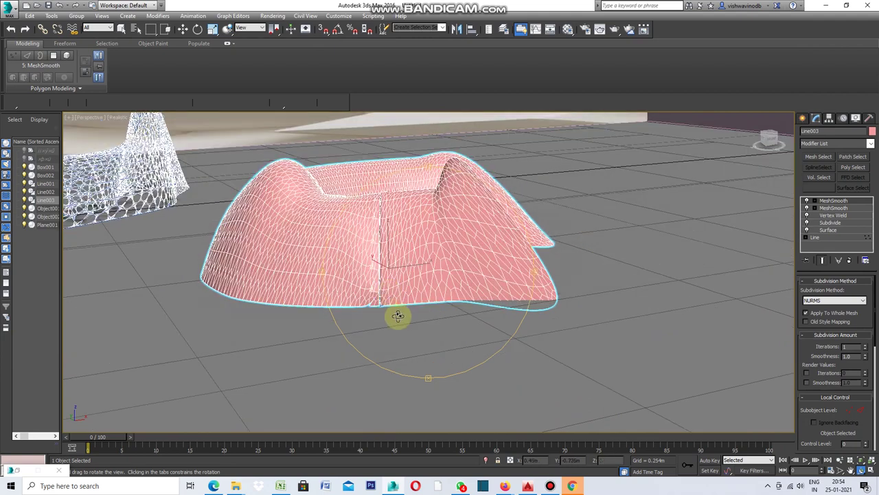
alt+middle_drag(399, 318, 406, 325)
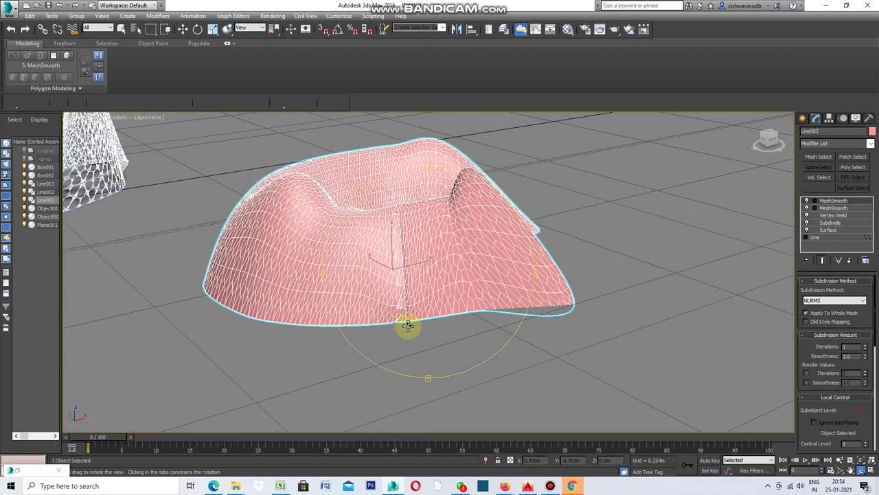
right_click(653, 310)
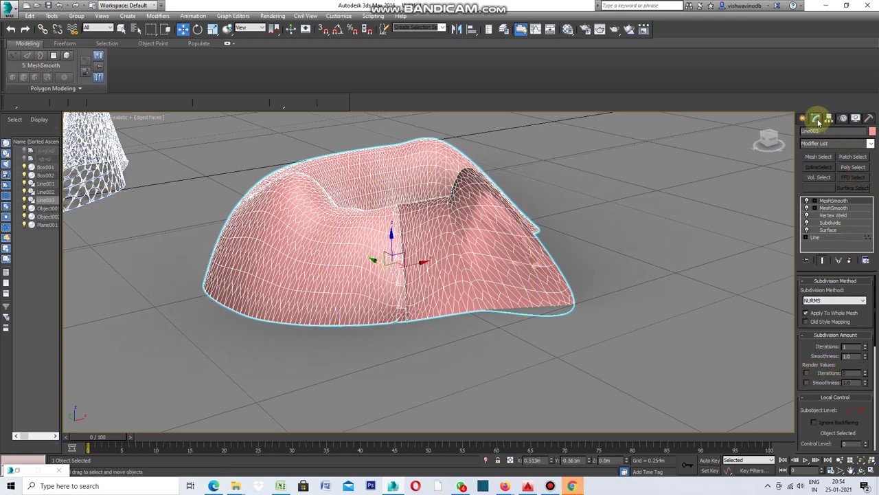
Add an Edit Poly modifier to the top of Line001's stack.
click(869, 143)
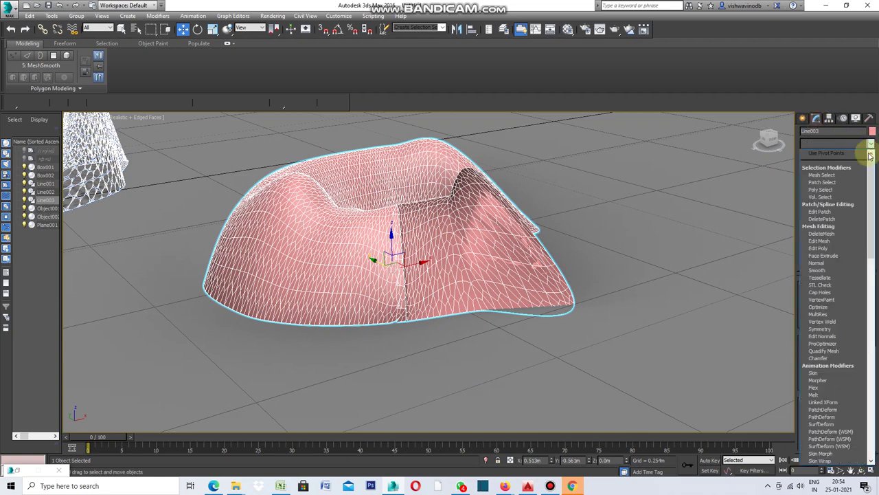
click(838, 248)
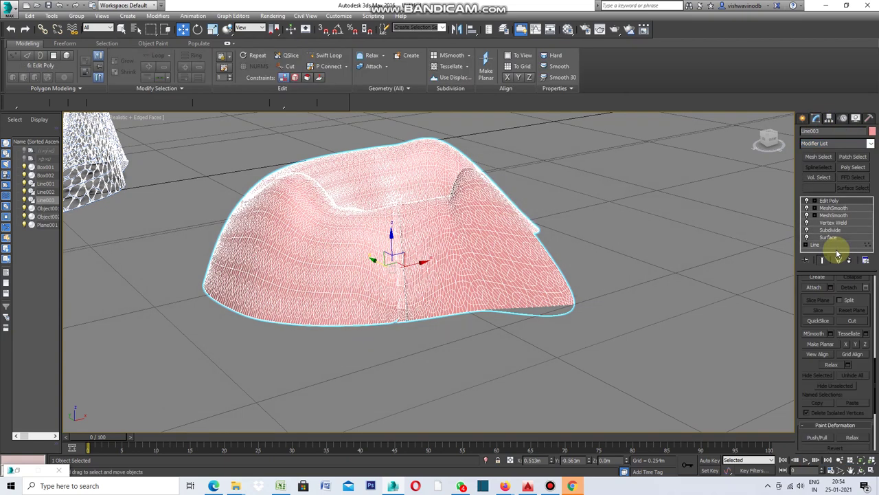
key(XF86AudioLowerVolume)
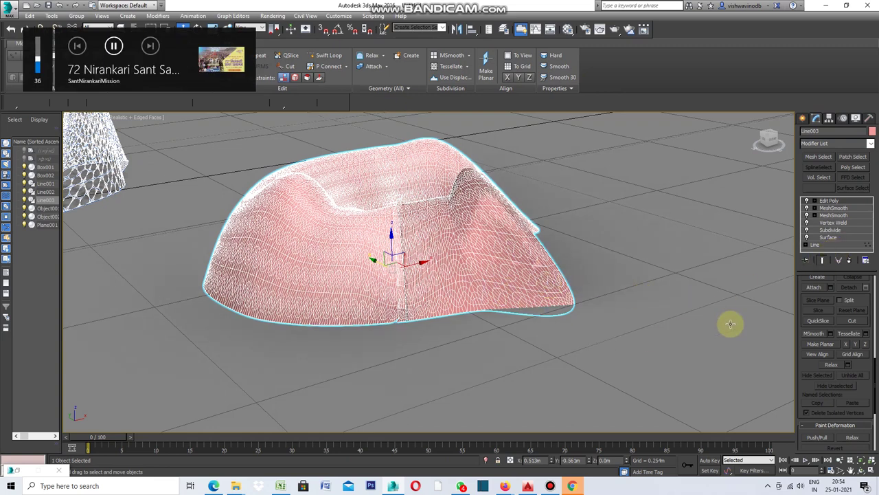
key(XF86AudioLowerVolume)
key(XF86AudioLowerVolume)
key(XF86AudioLowerVolume)
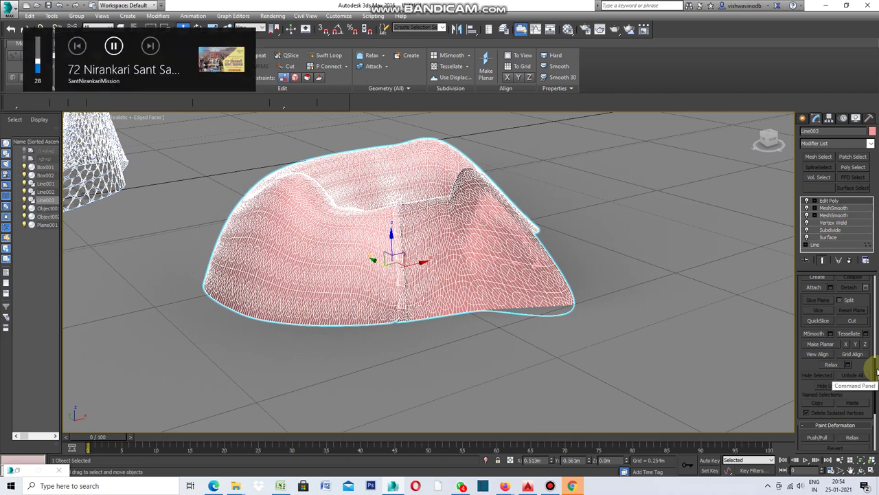
Switch Edit Poly from Edge to the Polygon sub-object level.
drag(875, 375, 876, 296)
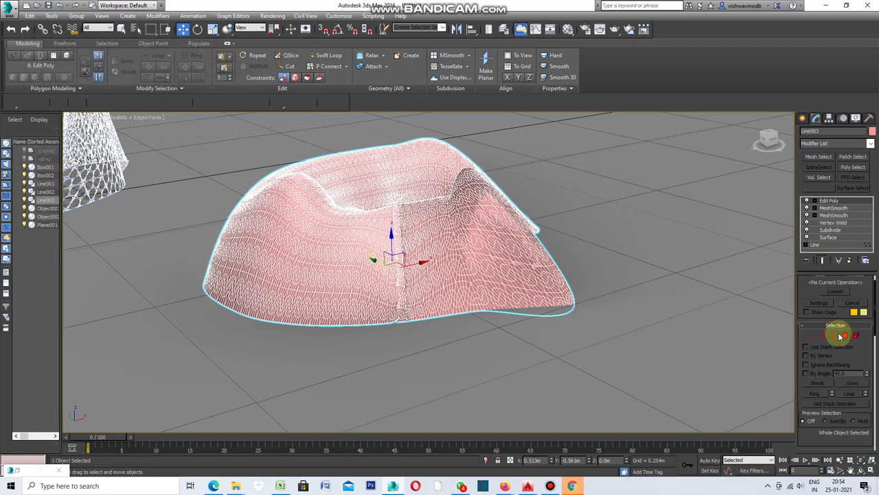
click(824, 336)
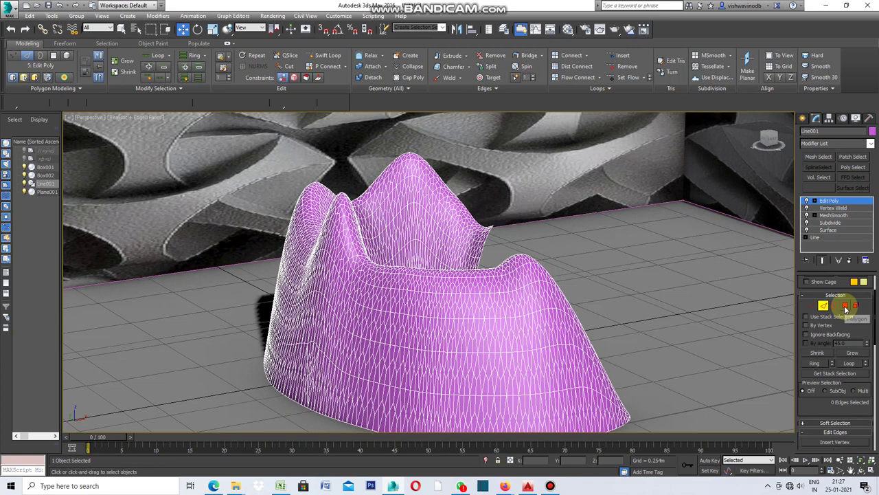
click(845, 307)
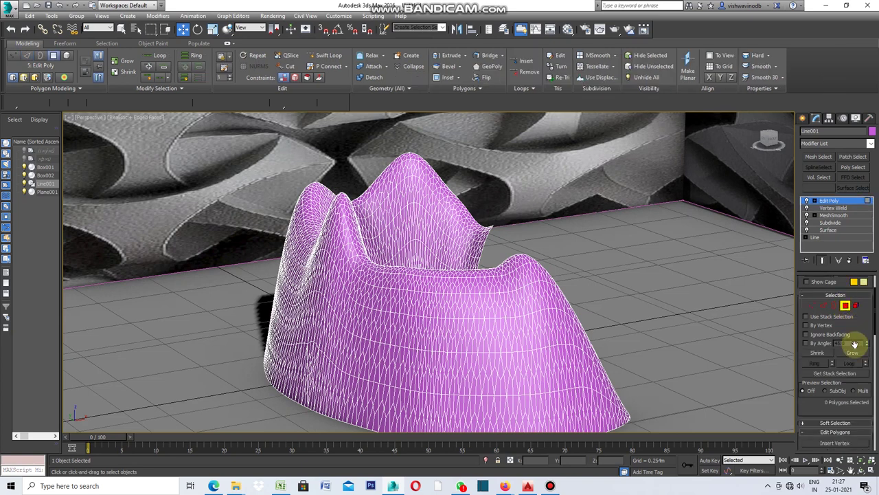
Select all 5202 polygons and open Inset settings with type By Polygon.
key(ctrl+a)
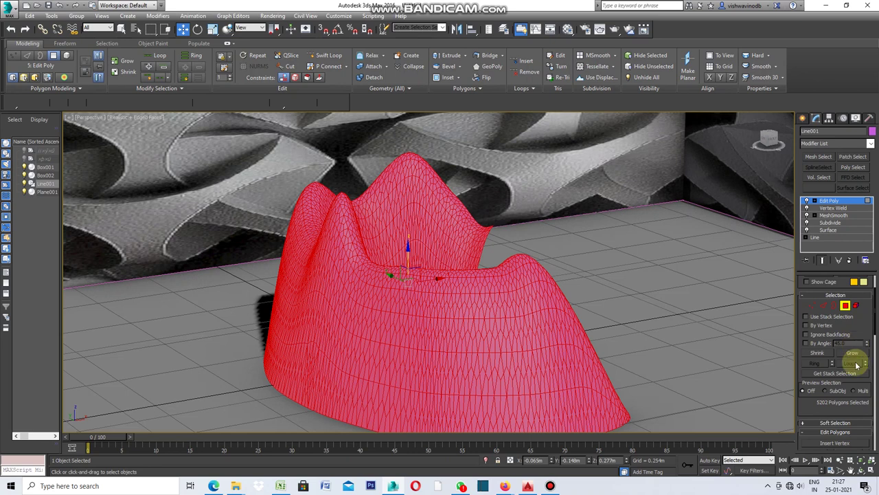
drag(875, 323, 869, 367)
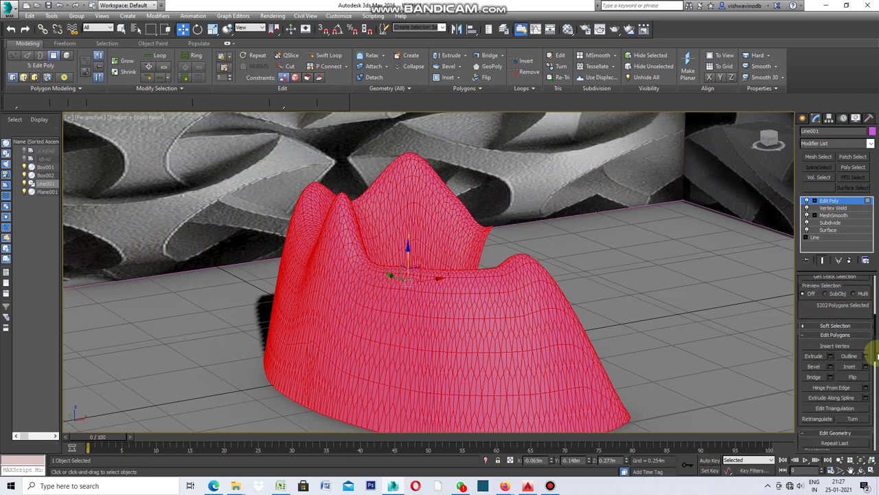
click(865, 366)
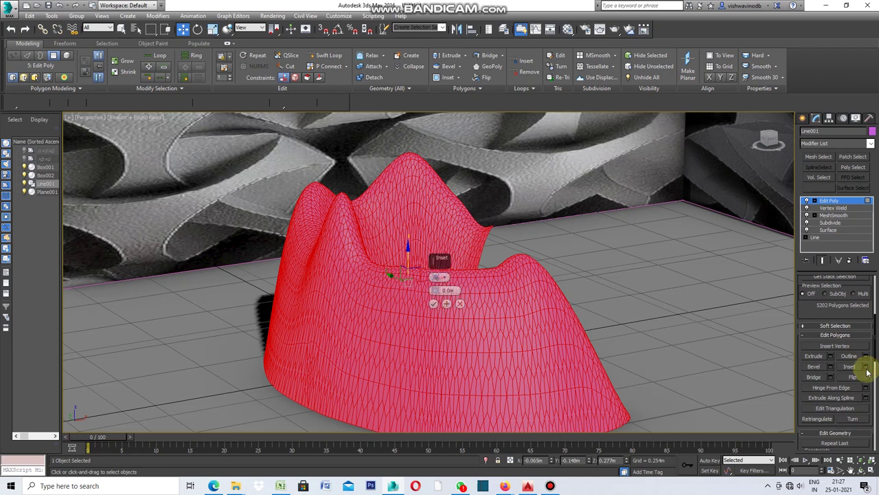
click(447, 278)
click(481, 297)
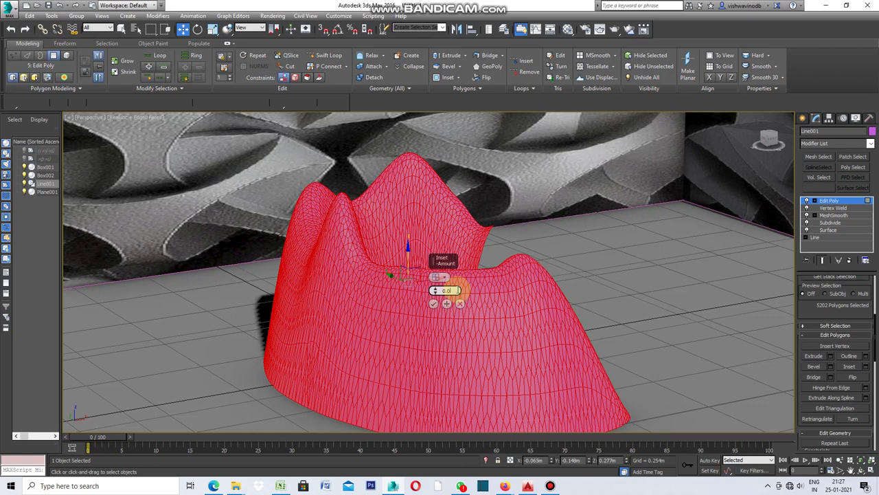
text(1)
drag(459, 291, 454, 290)
text(0.005)
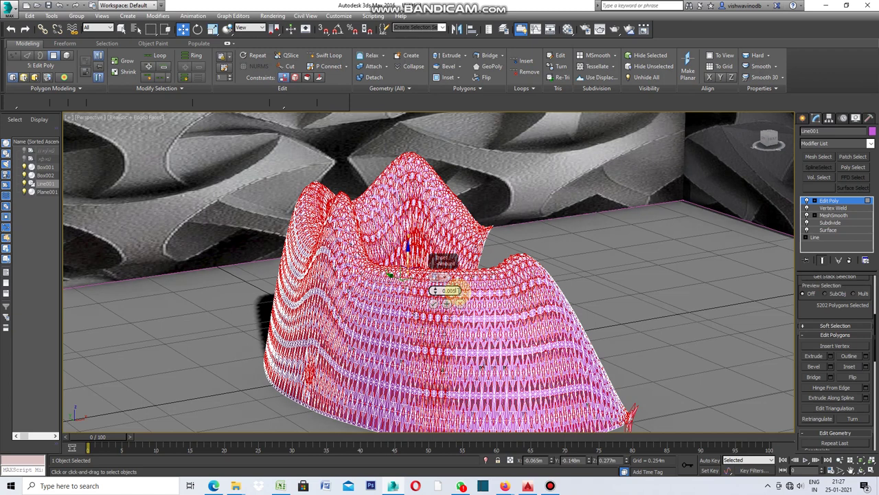
Try inset amounts 0.005, 0.001 and 0.002, then commit a 0.003m inset.
key(Return)
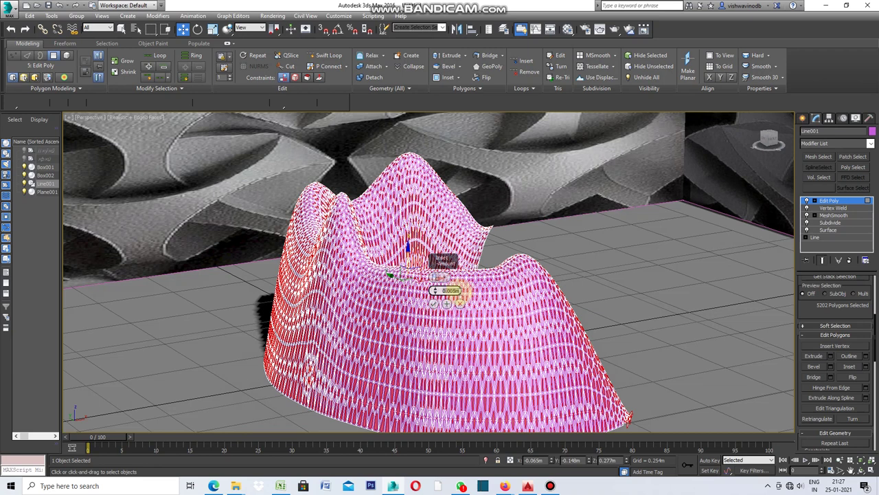
scroll(473, 356, up, 3)
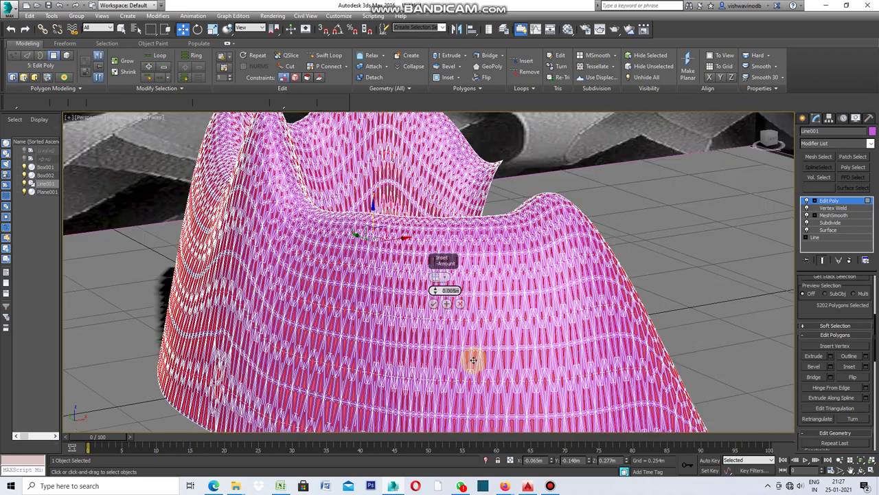
scroll(473, 360, up, 3)
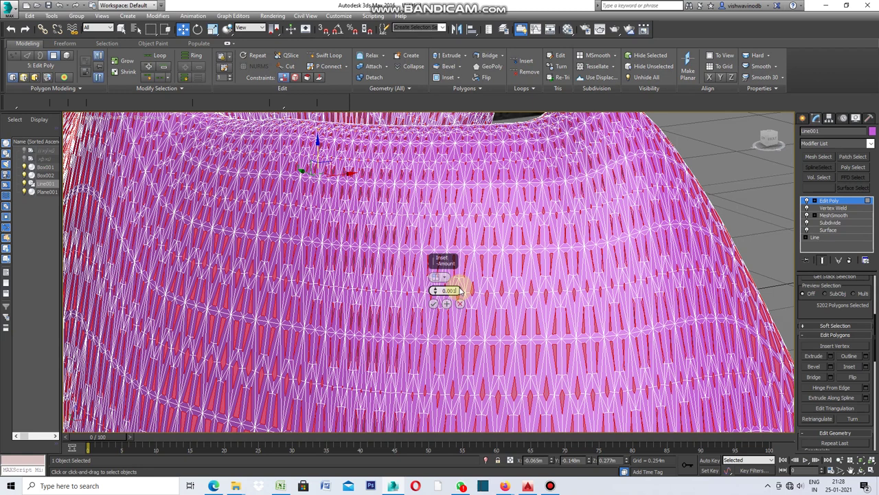
key(Return)
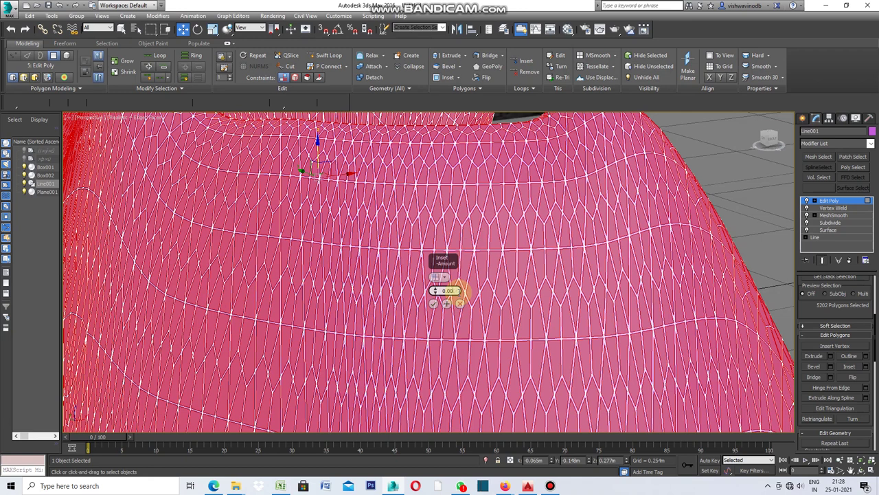
text(2)
key(Return)
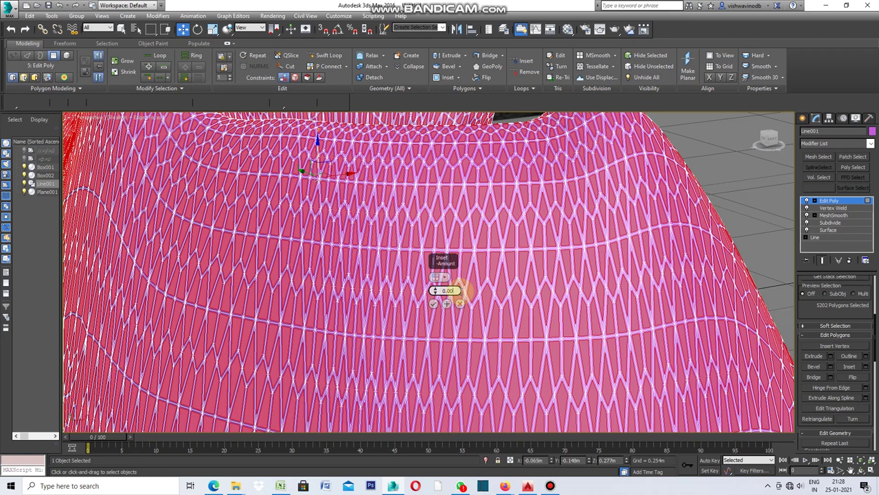
key(Return)
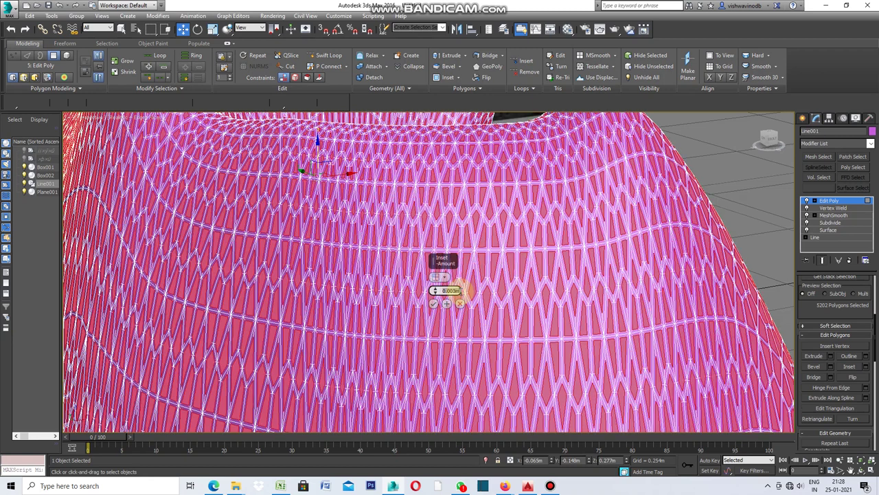
scroll(413, 264, down, 4)
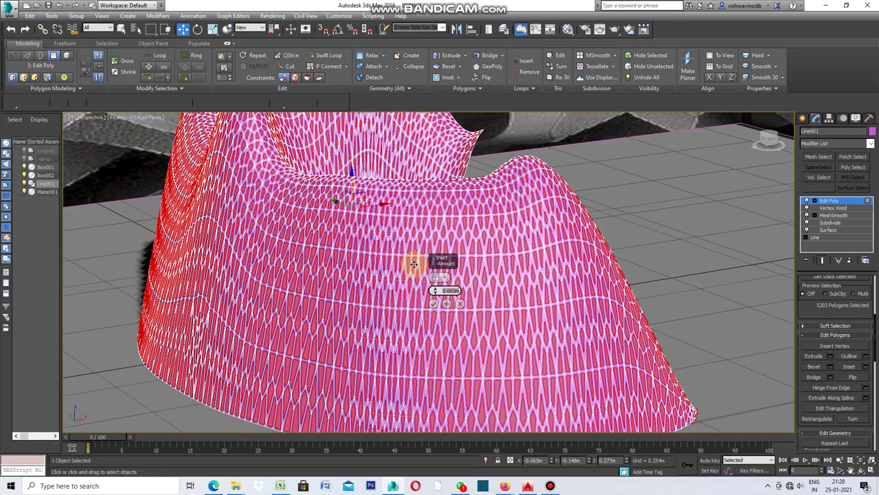
click(434, 304)
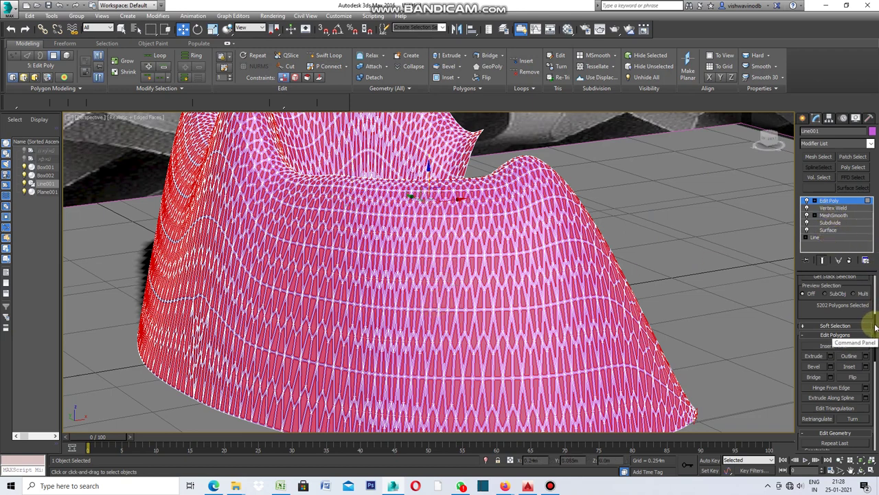
drag(877, 328, 869, 363)
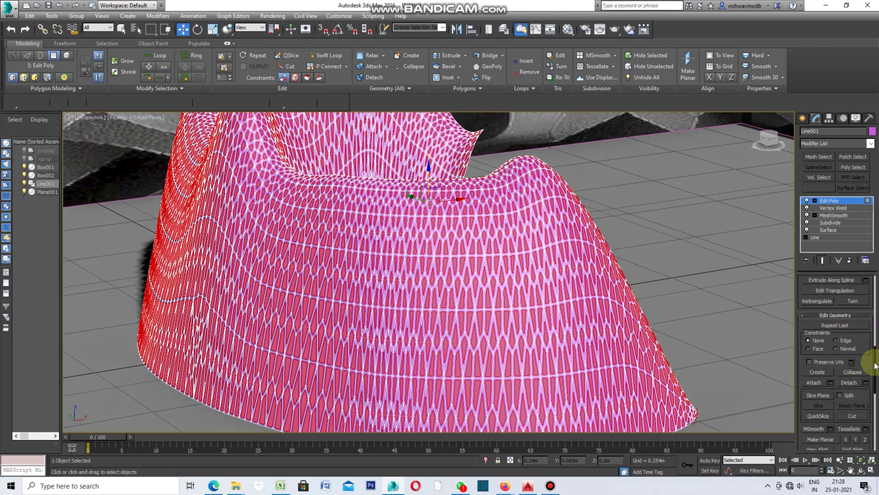
Detach the inset faces as Object001 and set the shell's object colour to white.
click(851, 382)
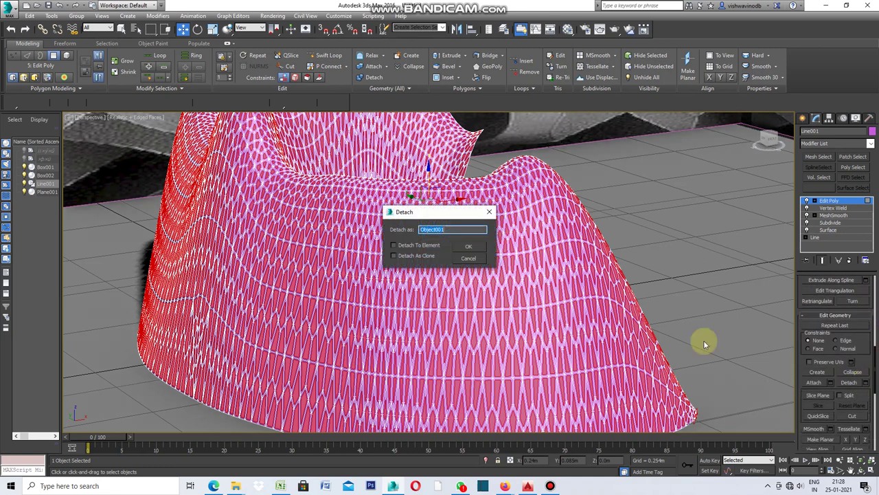
click(469, 247)
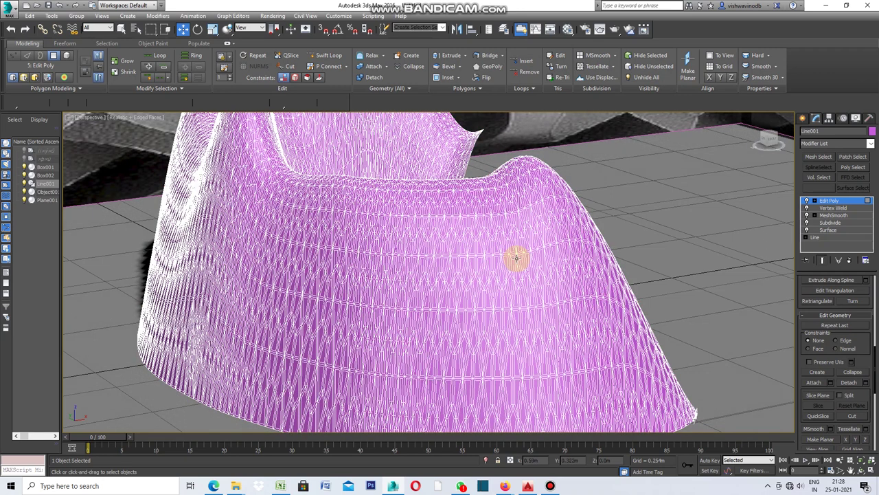
click(872, 133)
click(631, 276)
click(595, 304)
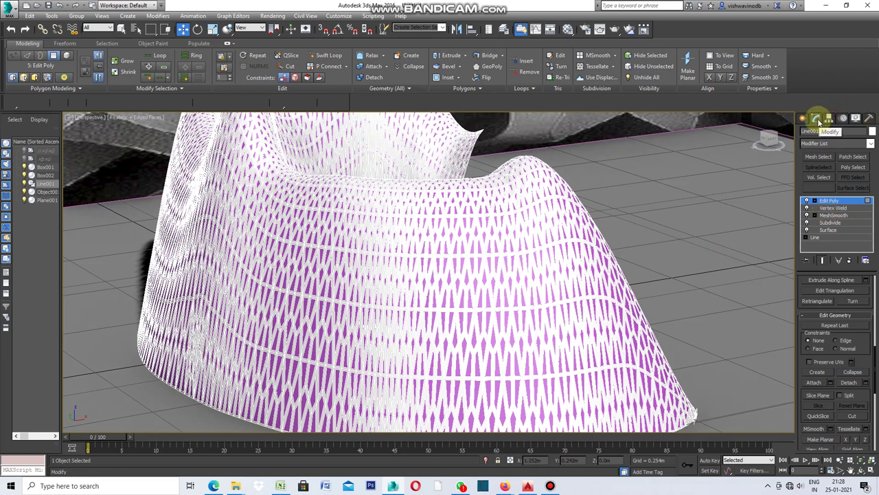
Add a Shell modifier to Line001 from the Parametric Modifiers list, giving 0.025m outer thickness.
click(871, 143)
drag(876, 184, 871, 342)
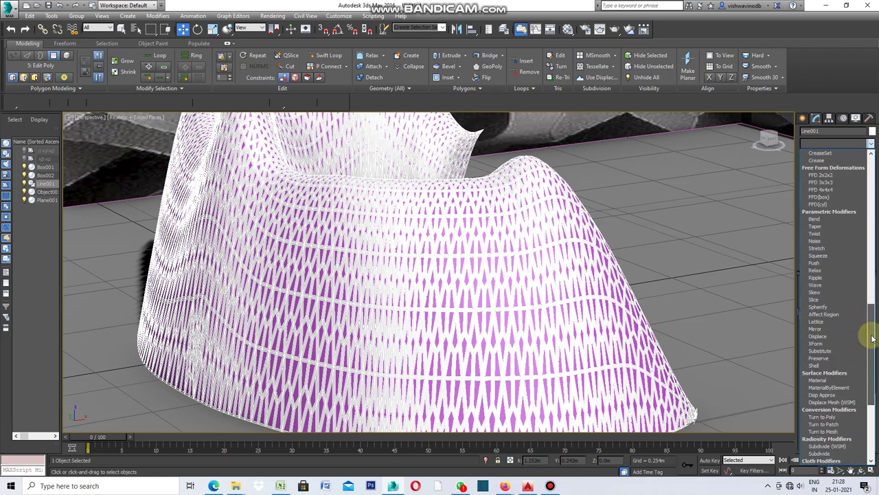
click(831, 369)
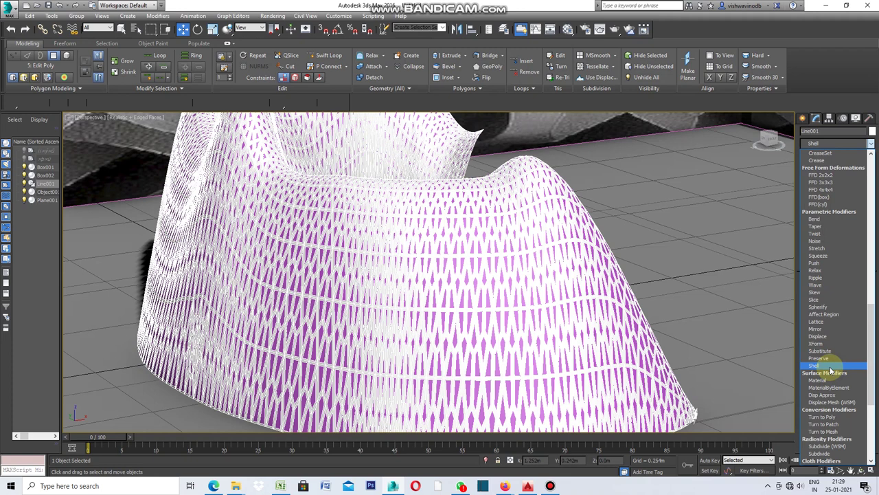
click(831, 370)
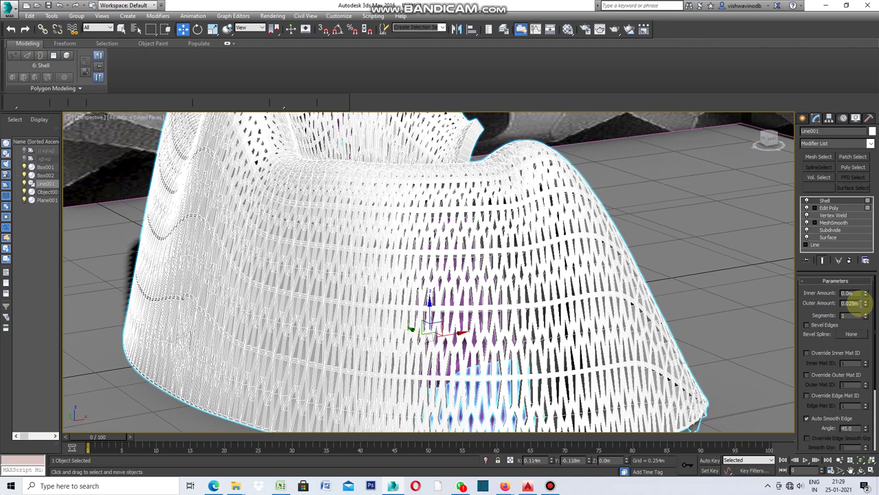
Orbit around the thick lattice shell and zoom in close on its crisscrossing strips and openings.
click(862, 471)
mouse_move(540, 310)
mouse_down()
mouse_move(505, 305)
mouse_move(541, 327)
mouse_move(600, 314)
mouse_move(815, 308)
mouse_move(852, 279)
mouse_move(871, 278)
mouse_move(774, 304)
mouse_move(810, 316)
mouse_move(871, 299)
mouse_move(876, 289)
mouse_up()
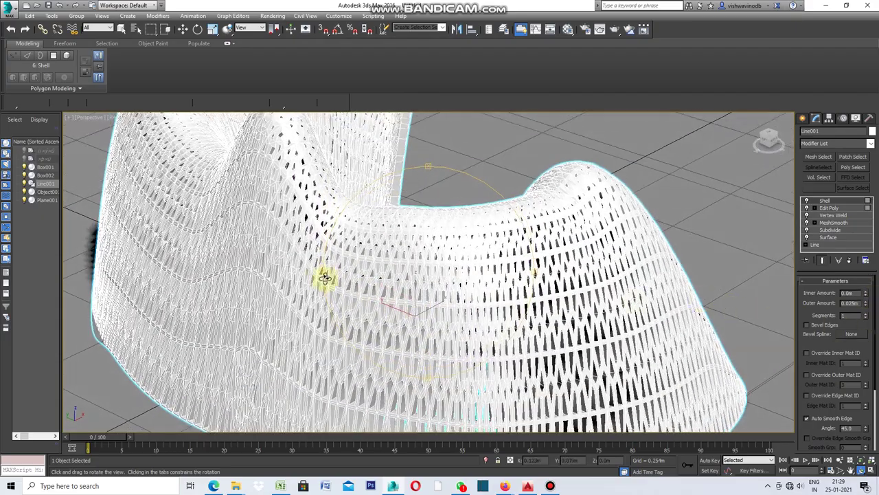
drag(320, 273, 386, 278)
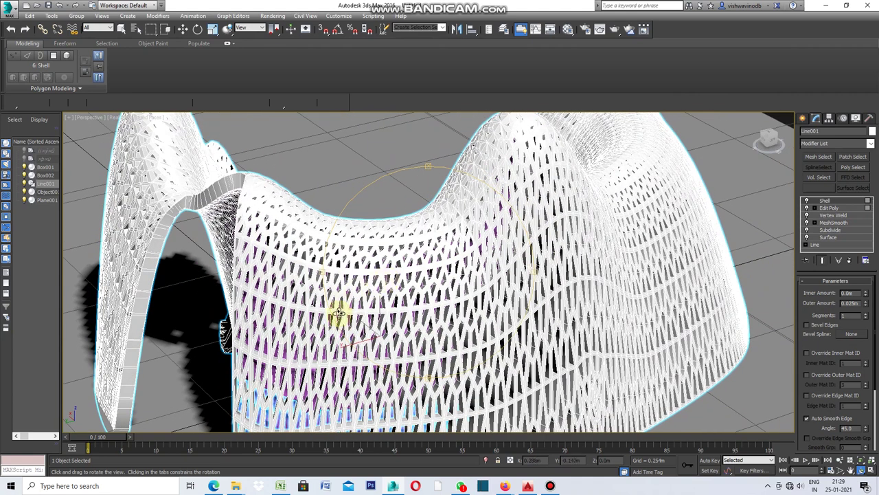
click(839, 470)
drag(501, 361, 501, 312)
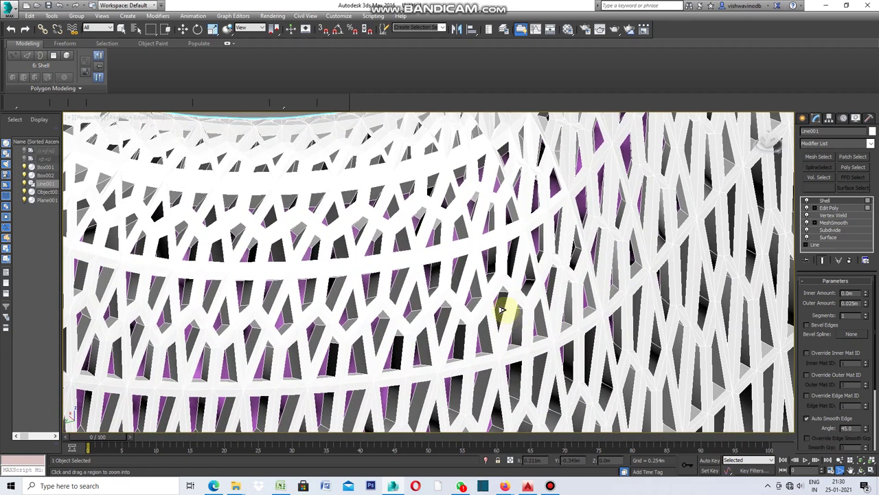
click(122, 30)
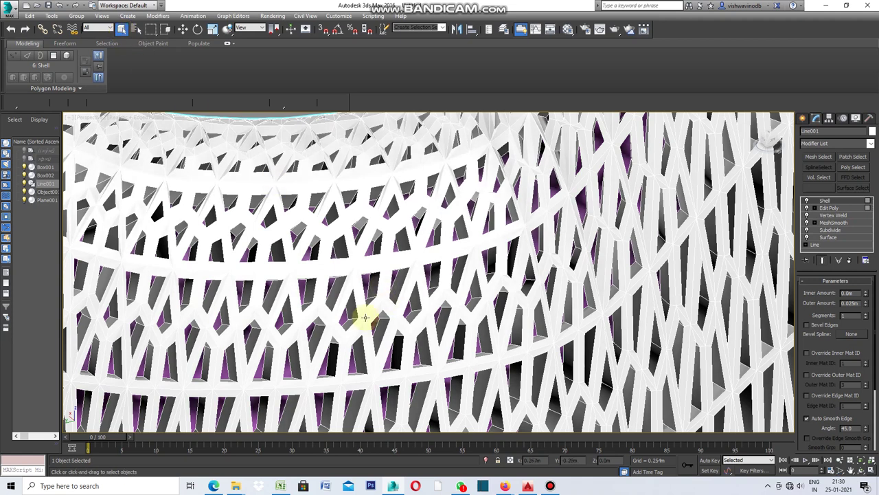